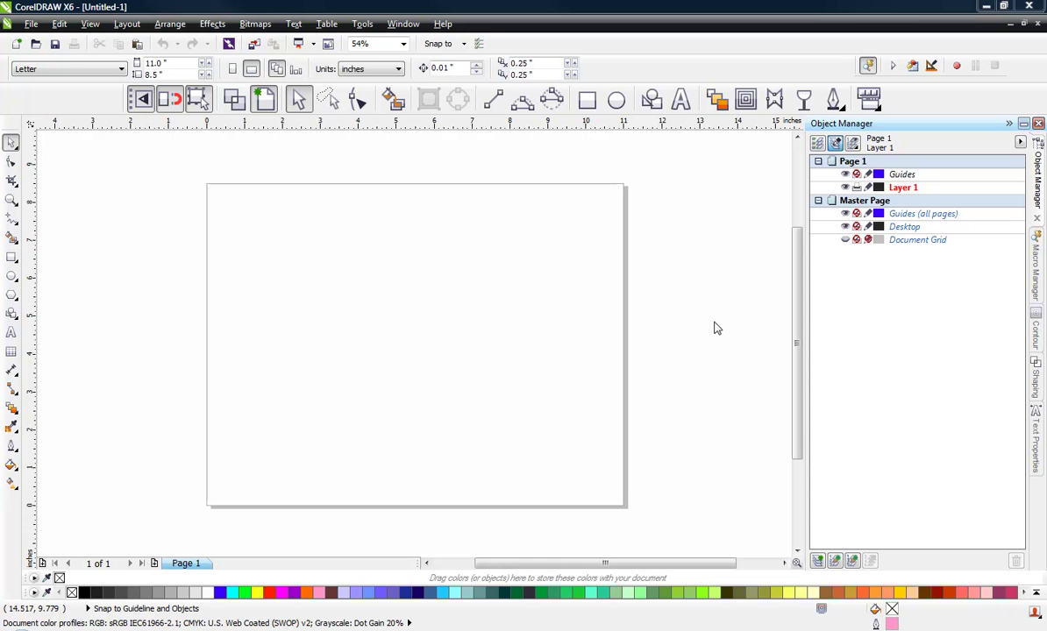
- In Firefox, open the $$$ FREEBIES $$$ category and the free Custom Rhinestone Workspace product
left_click(617, 613)
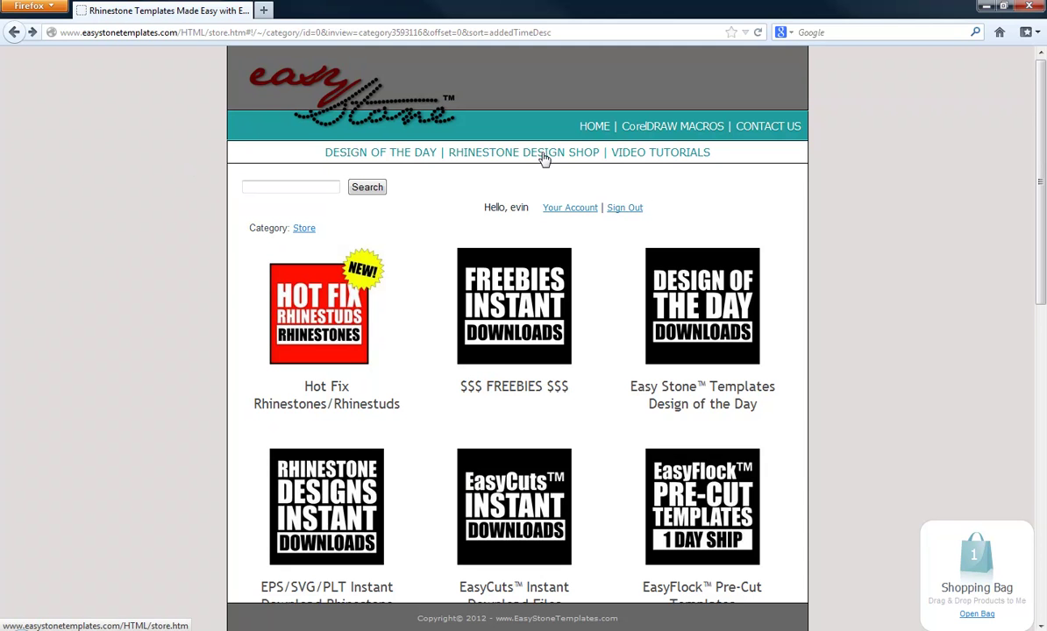
left_click(530, 310)
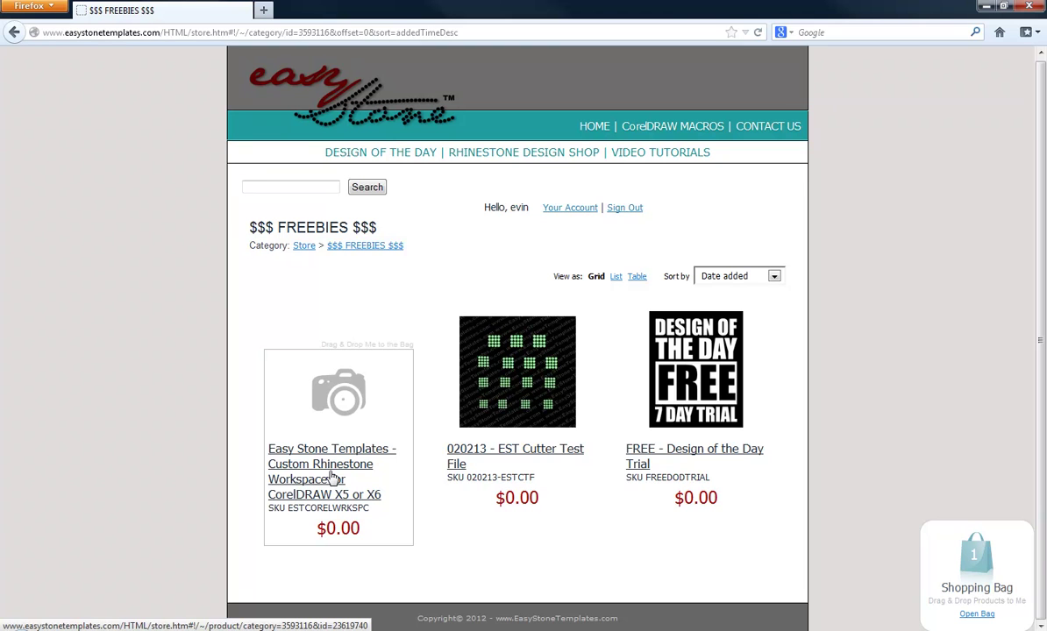
left_click(351, 512)
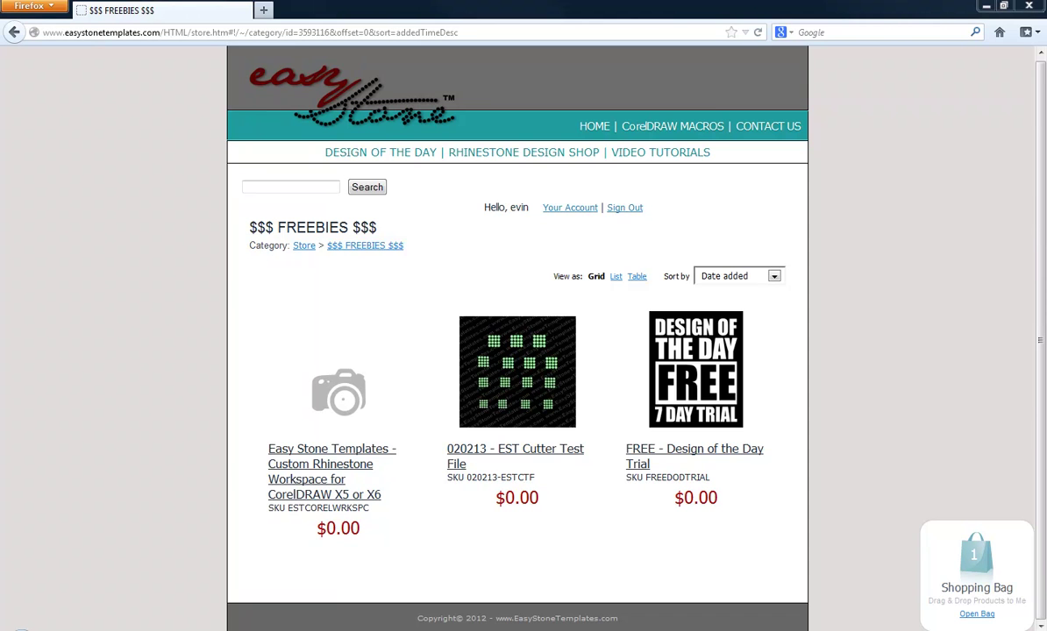
- Go back to the CorelDRAW X6 window with the blank Untitled-1 Letter page
key("alt+Tab")
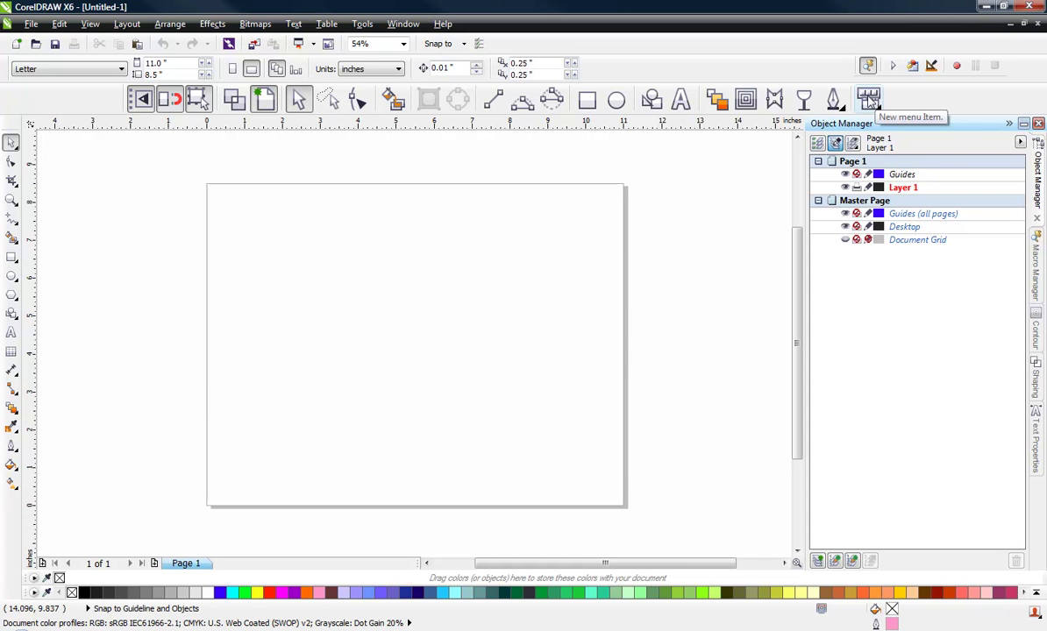
left_click(868, 100)
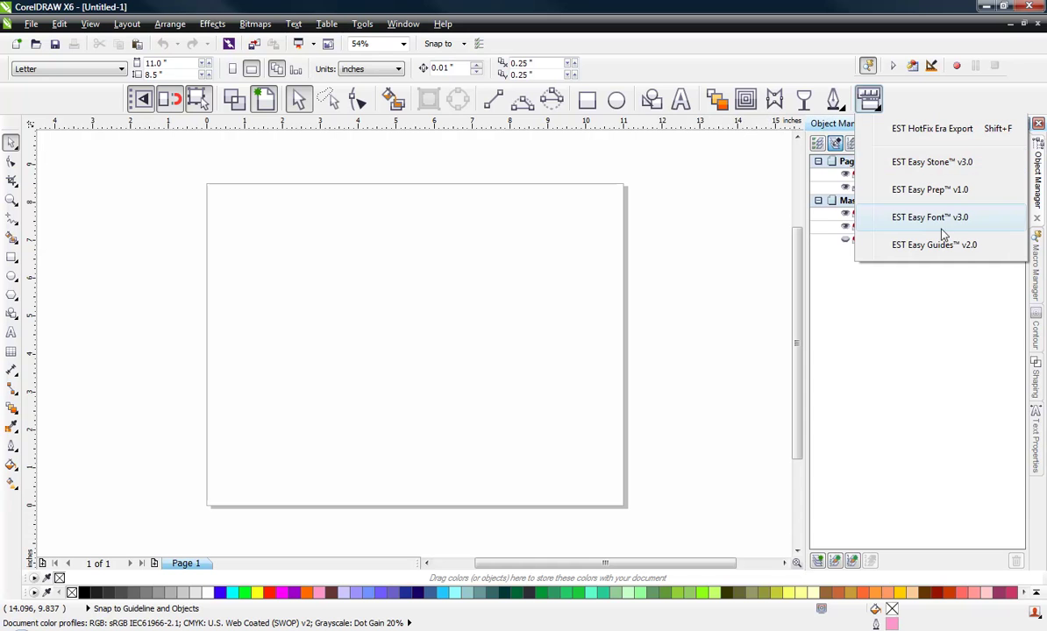
left_click(923, 108)
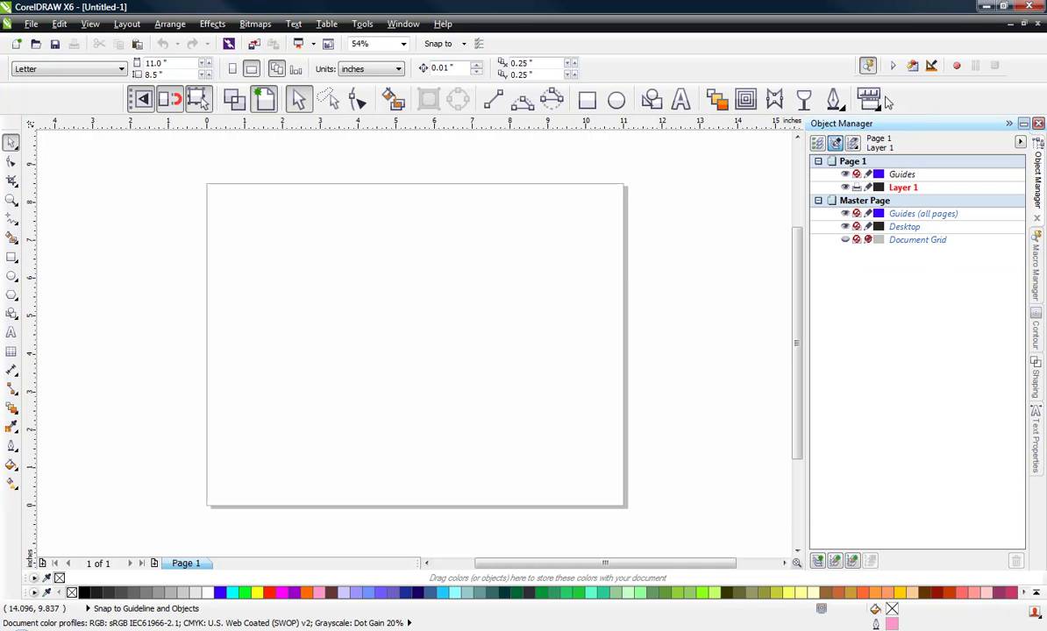
left_click(140, 107)
- Show the Workspace page of Tools > Options and select the EST - Rhinestones workspace entry
left_click(357, 25)
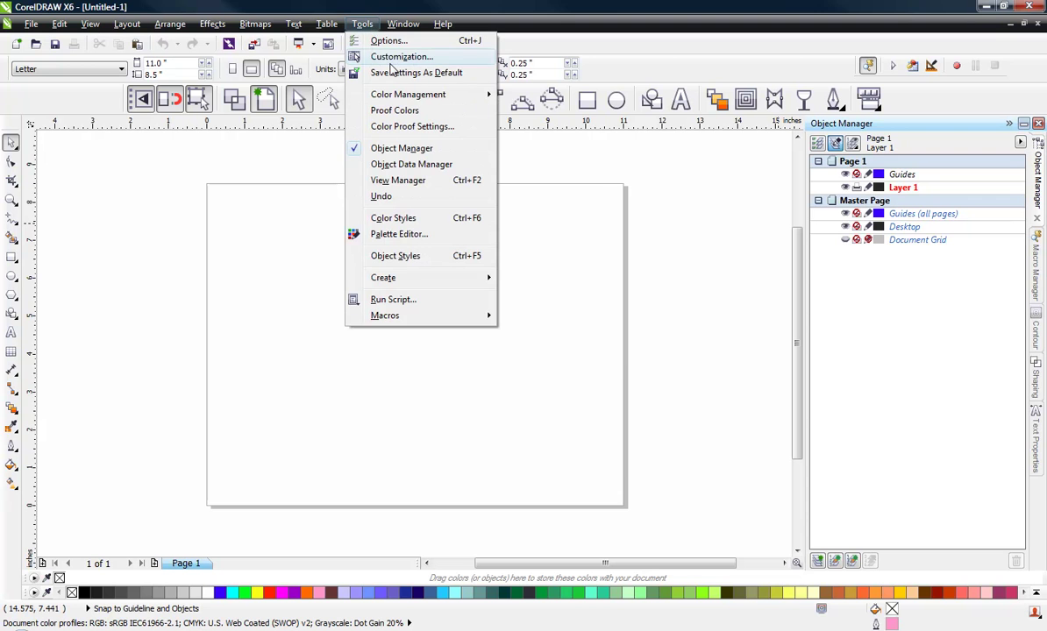
left_click(368, 57)
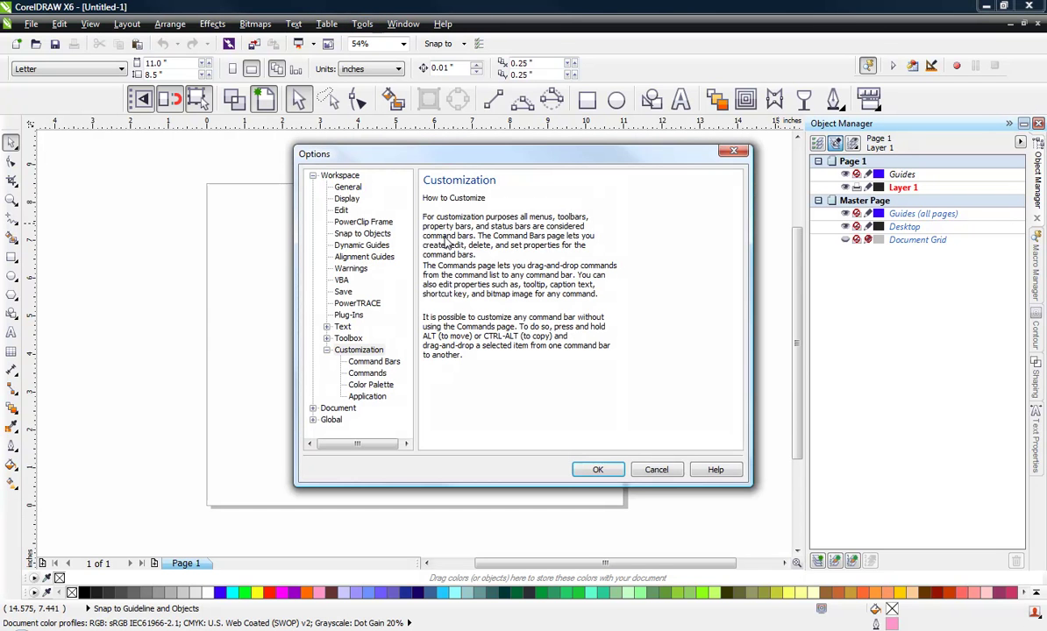
left_click(337, 176)
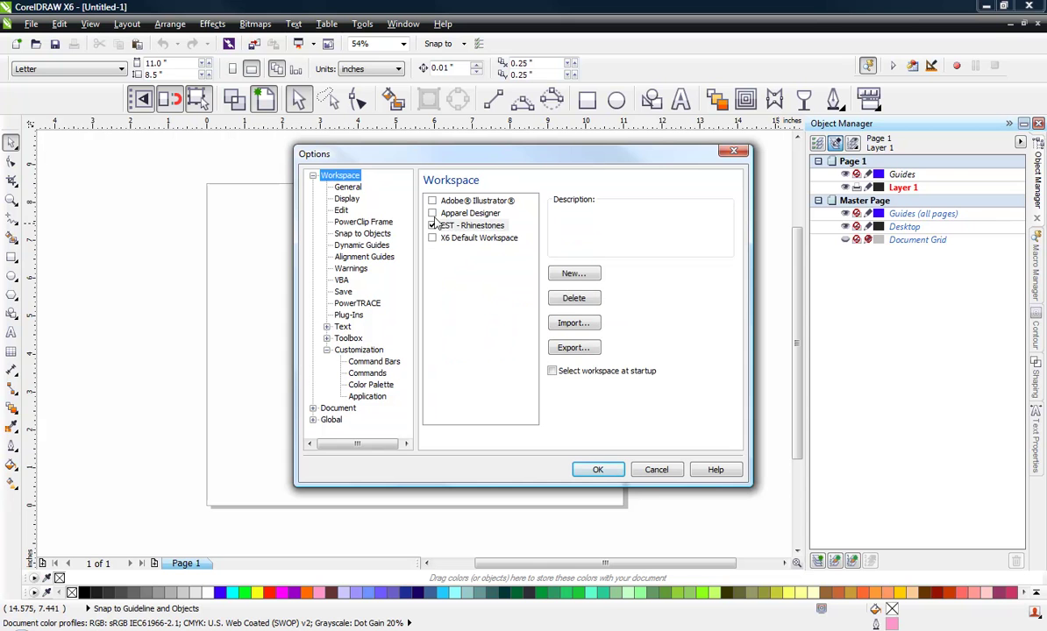
left_click(435, 224)
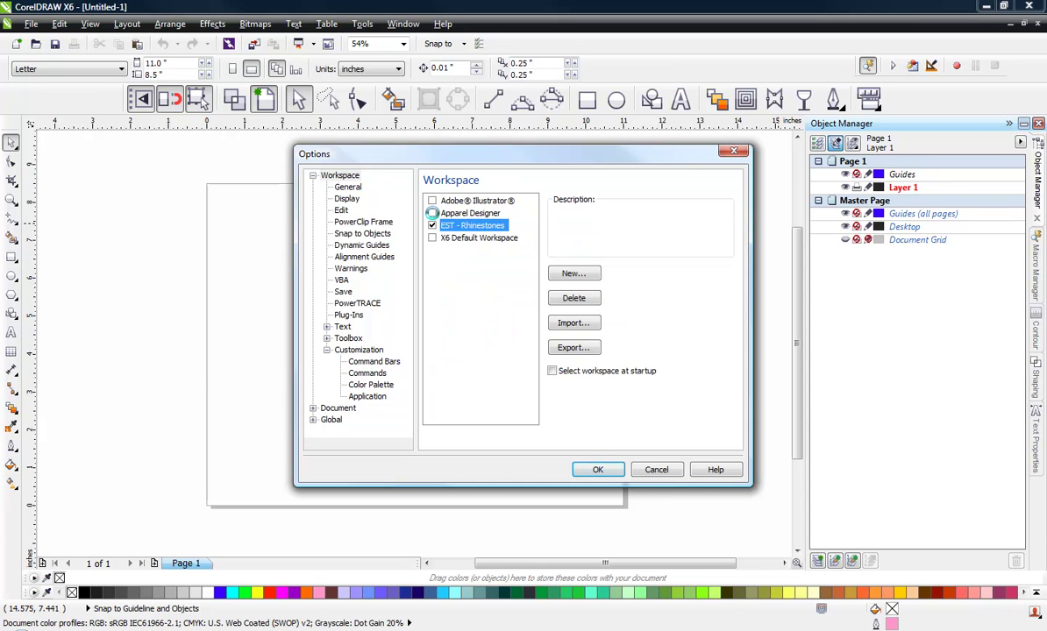
left_click(554, 298)
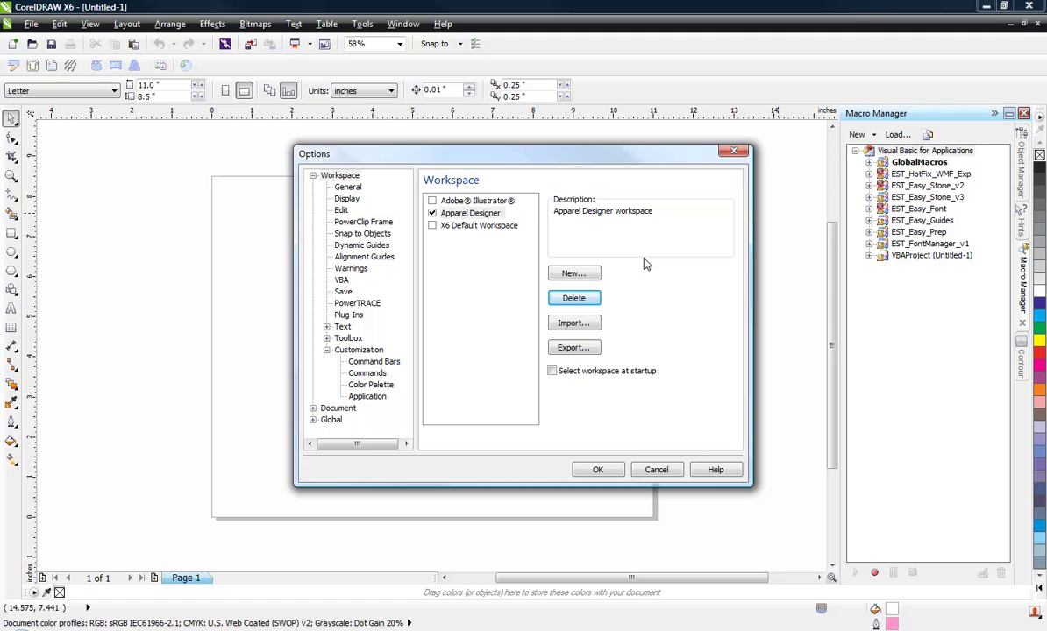
- Start a workspace import using EasyStone - WRKSPC.xslt from the Desktop as the source file
left_click(568, 325)
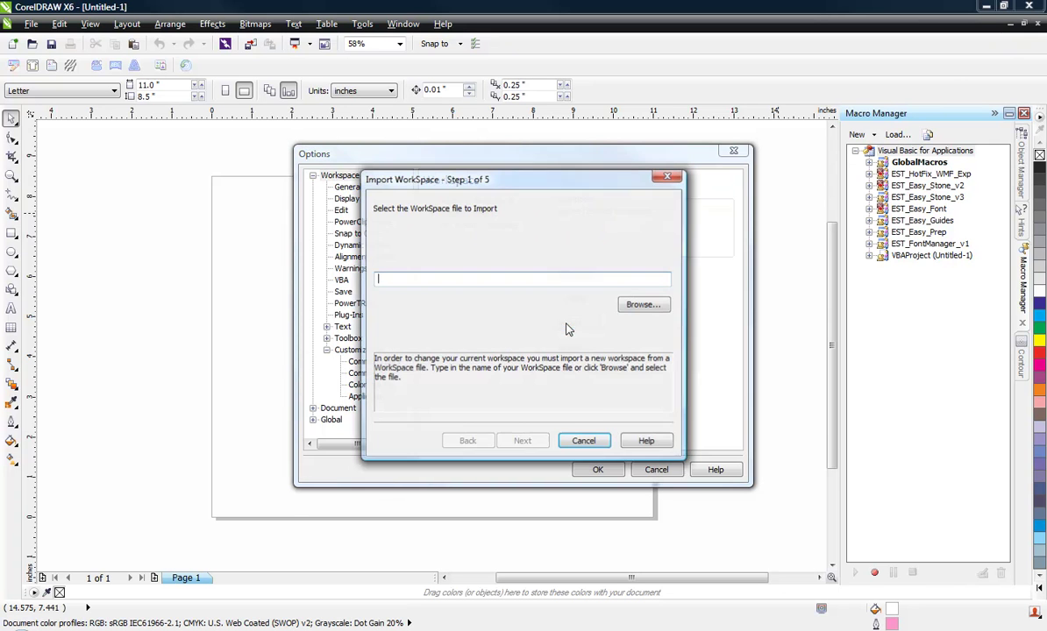
left_click(645, 307)
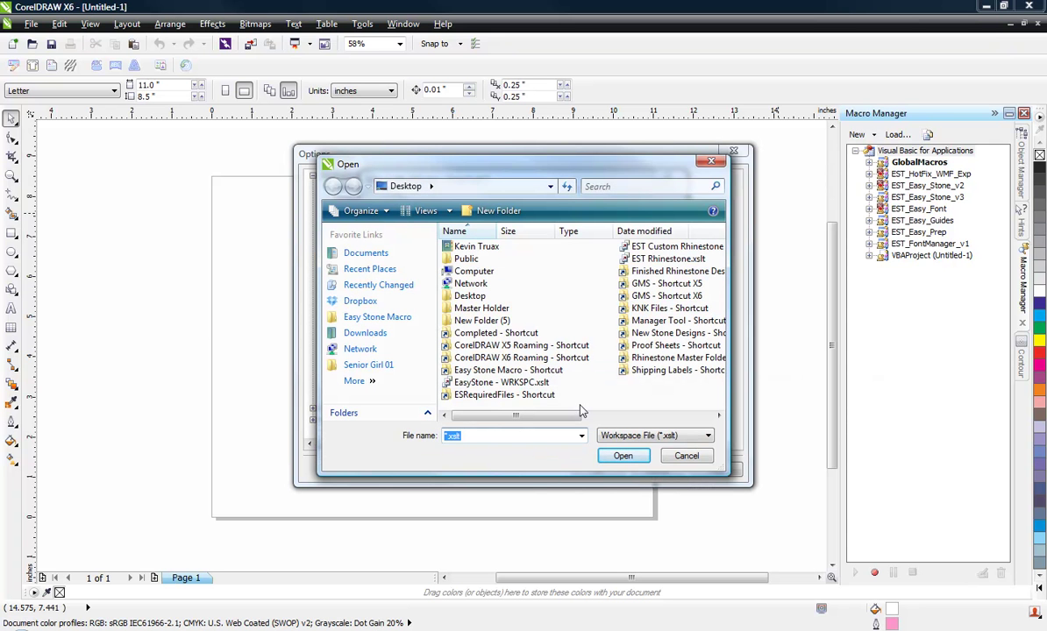
left_click(473, 383)
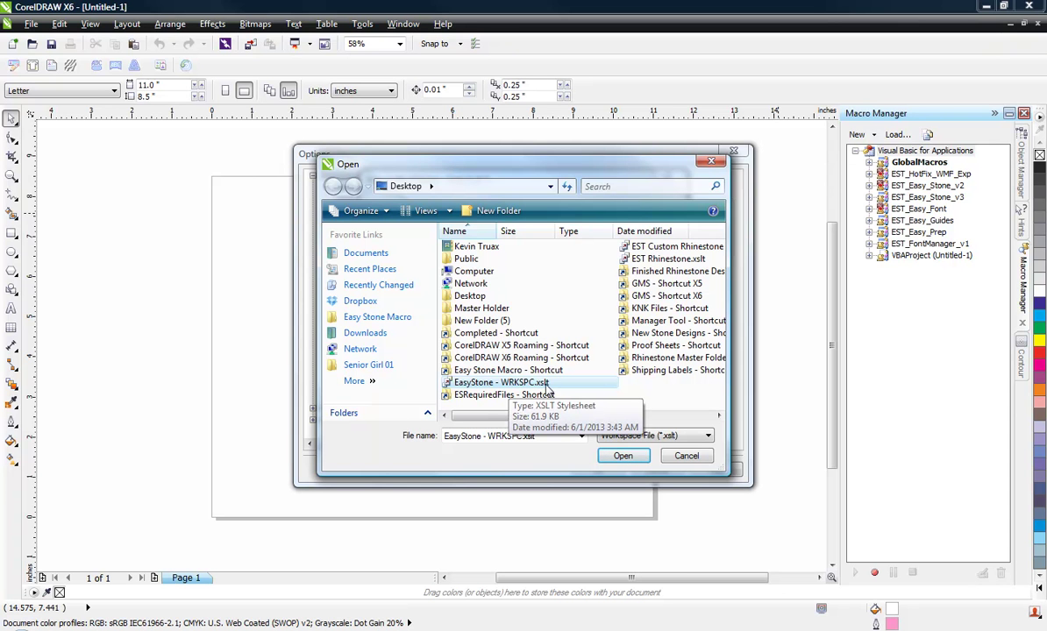
left_click(624, 457)
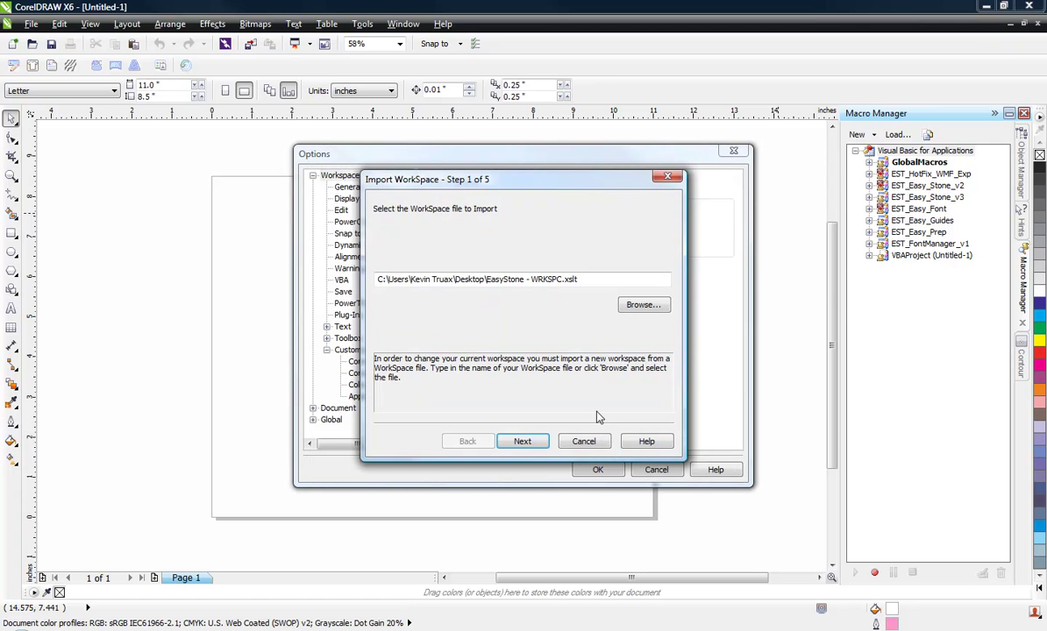
- Choose to import the items into a new workspace rather than an existing one
left_click(522, 442)
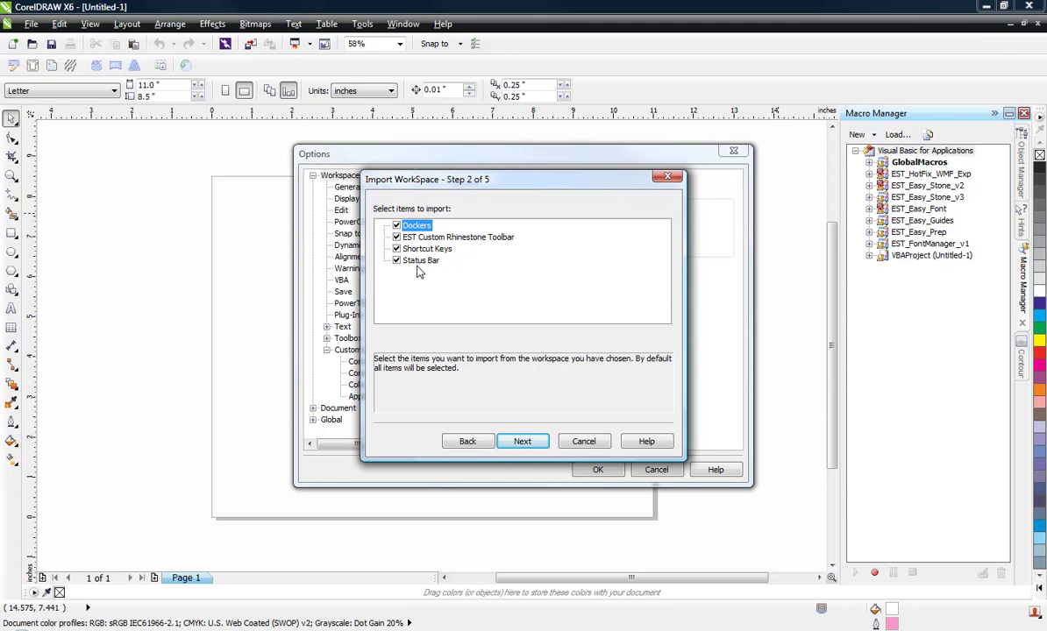
left_click(526, 442)
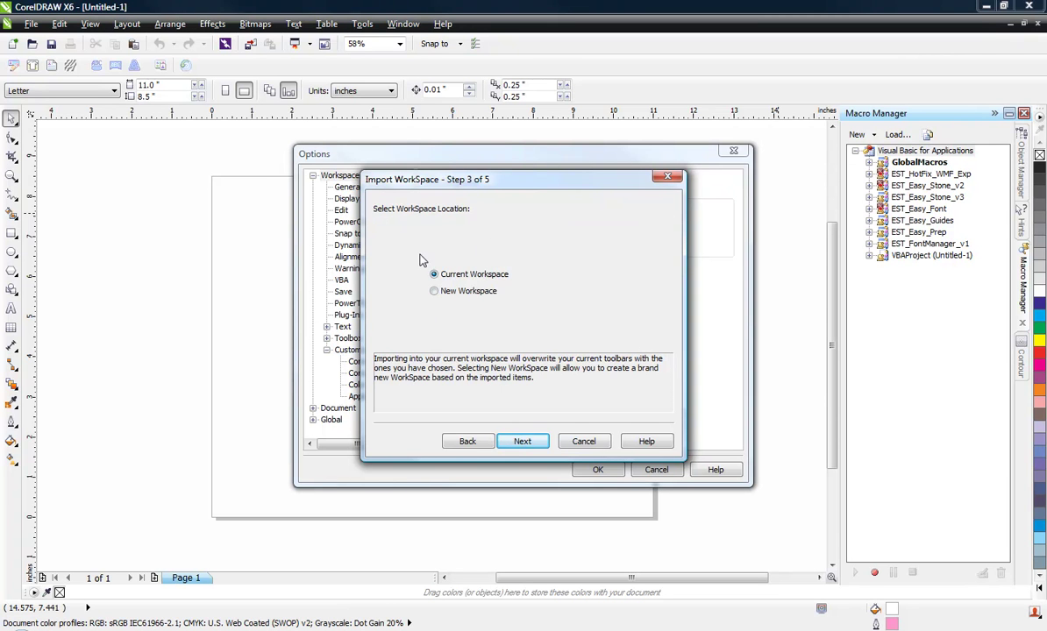
left_click(462, 296)
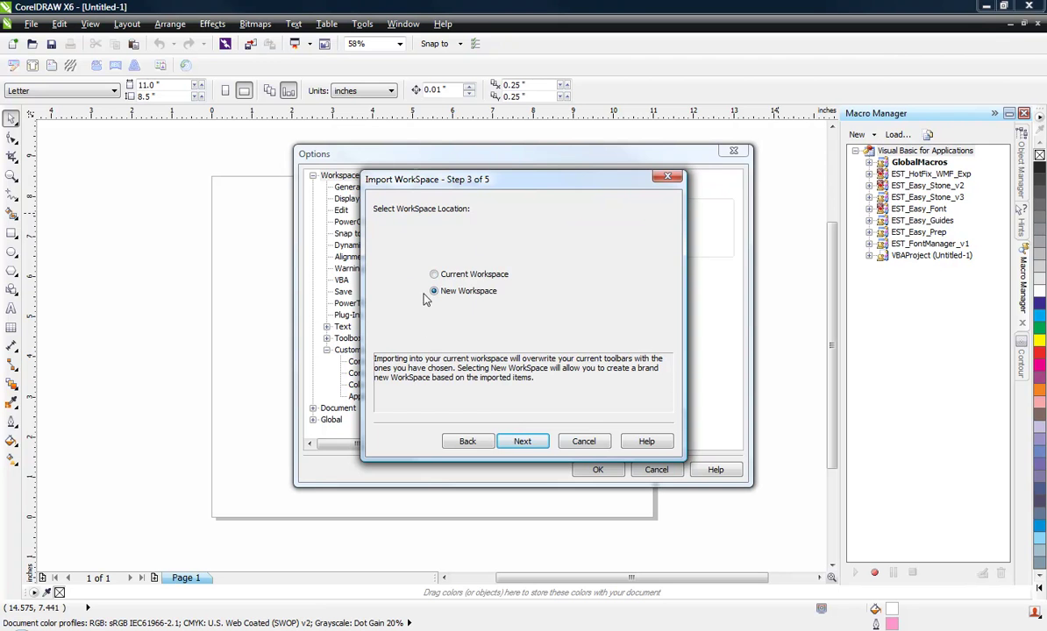
left_click(520, 440)
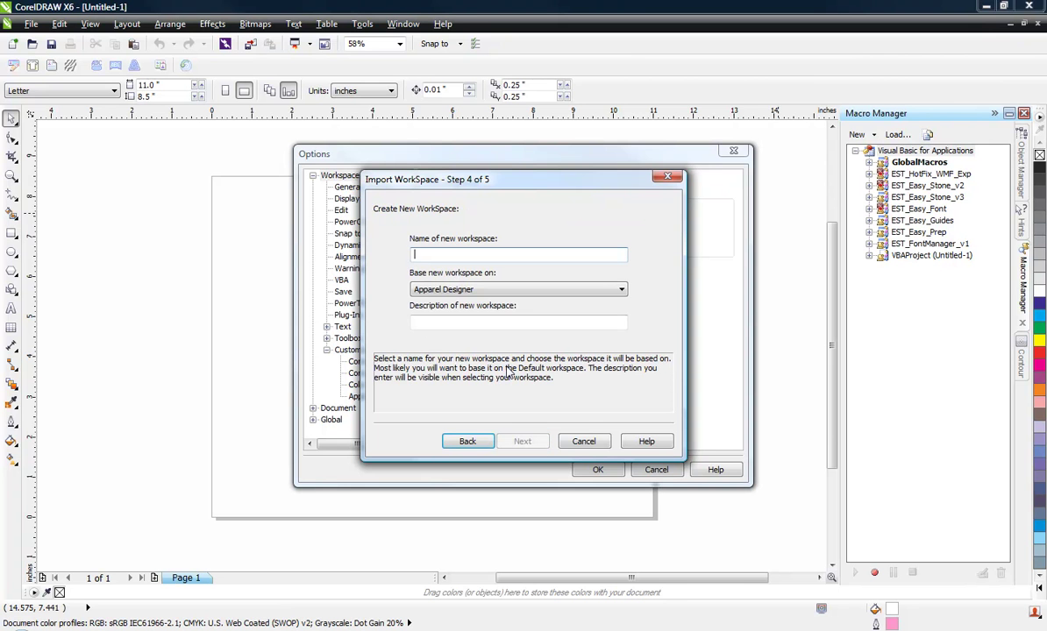
- Base the new workspace on X6 Default Workspace and name it 'EST - Rhinestone'
left_click(444, 294)
left_click(447, 325)
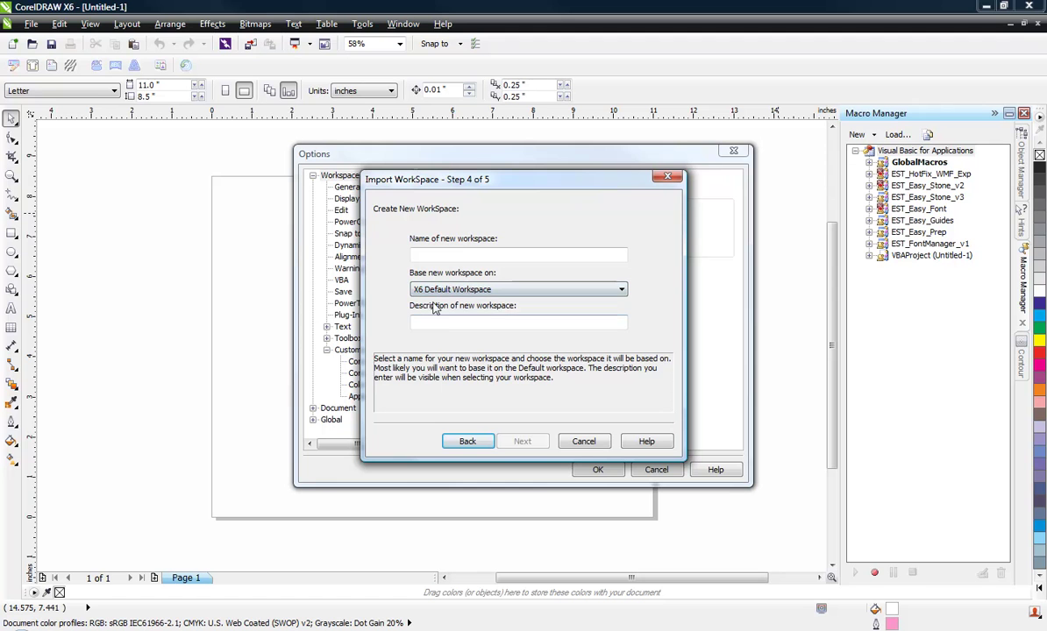
left_click(455, 255)
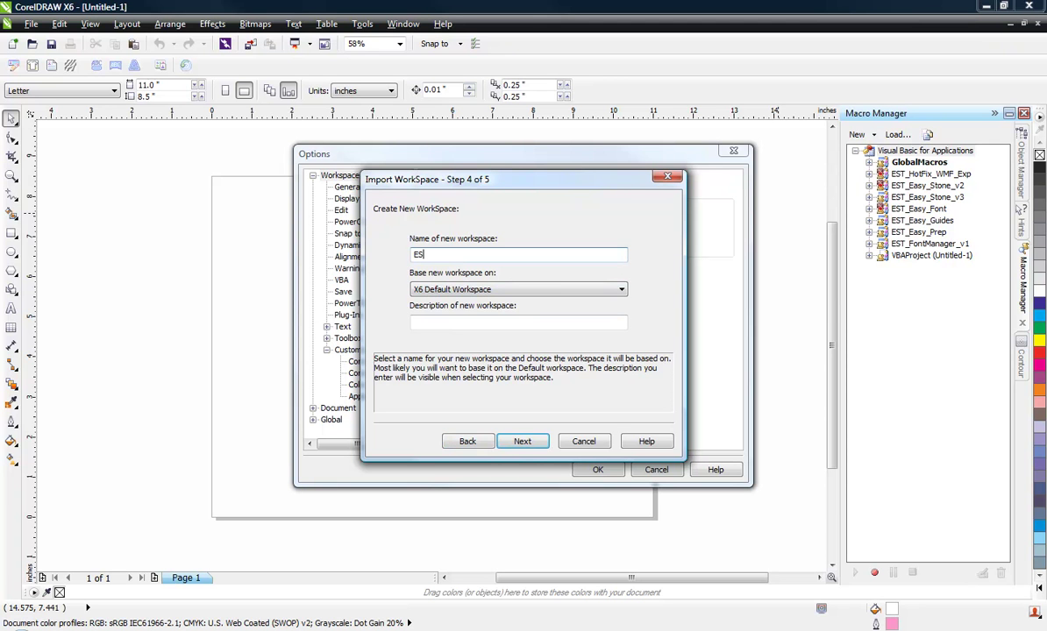
type("EST - Rhinestone")
left_click(520, 442)
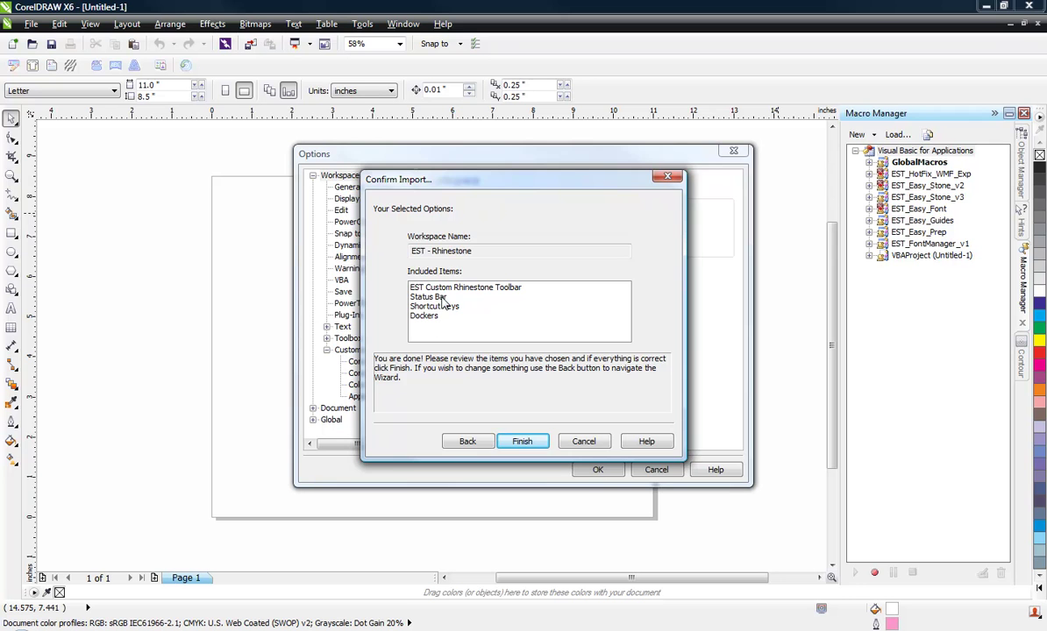
- Finish the import so EST - Rhinestone is checked as the active workspace
left_click(523, 442)
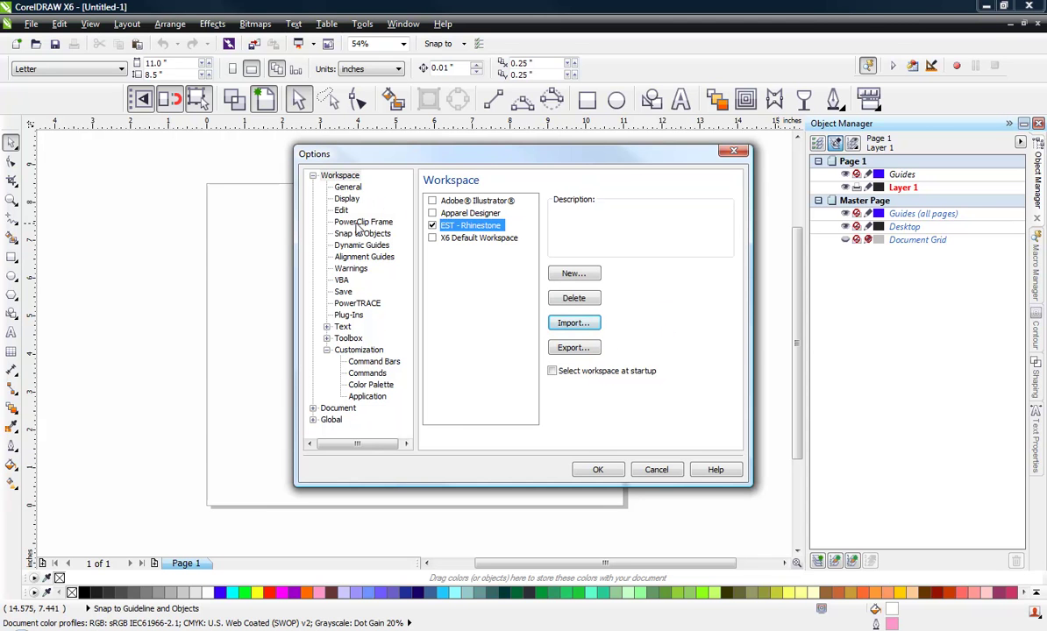
- Keep Welcome Screen as the General start-up action, then review the Display and Edit pages
left_click(324, 176)
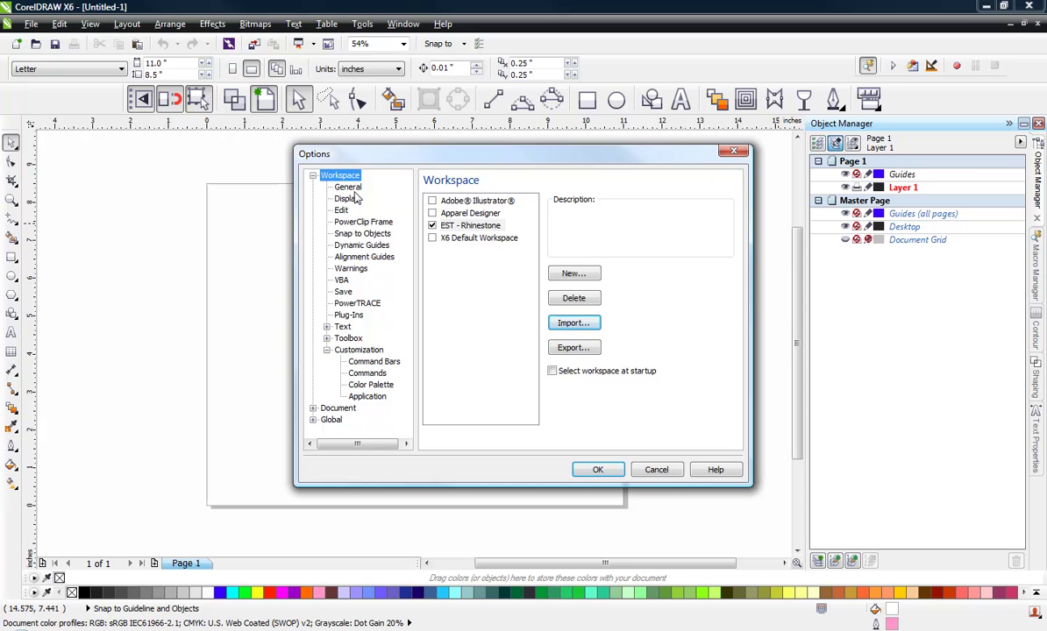
left_click(348, 188)
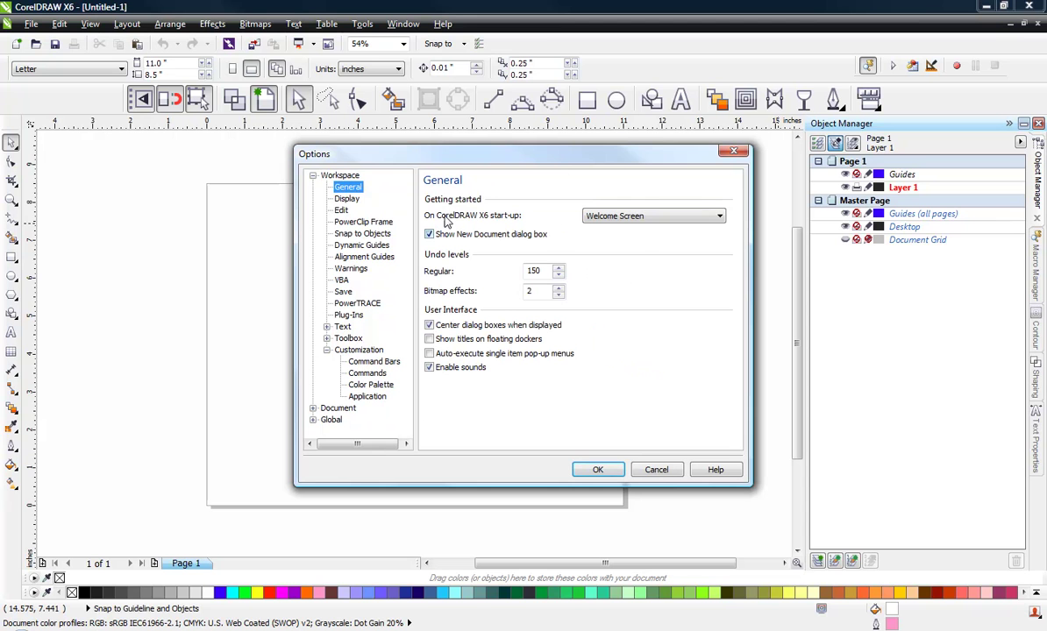
left_click(601, 218)
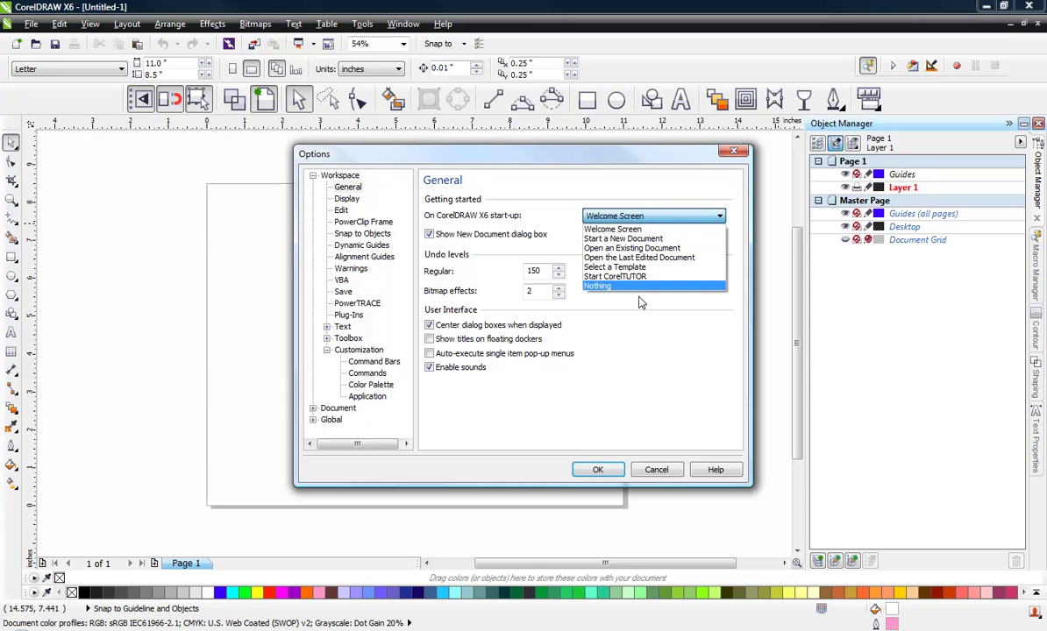
left_click(622, 218)
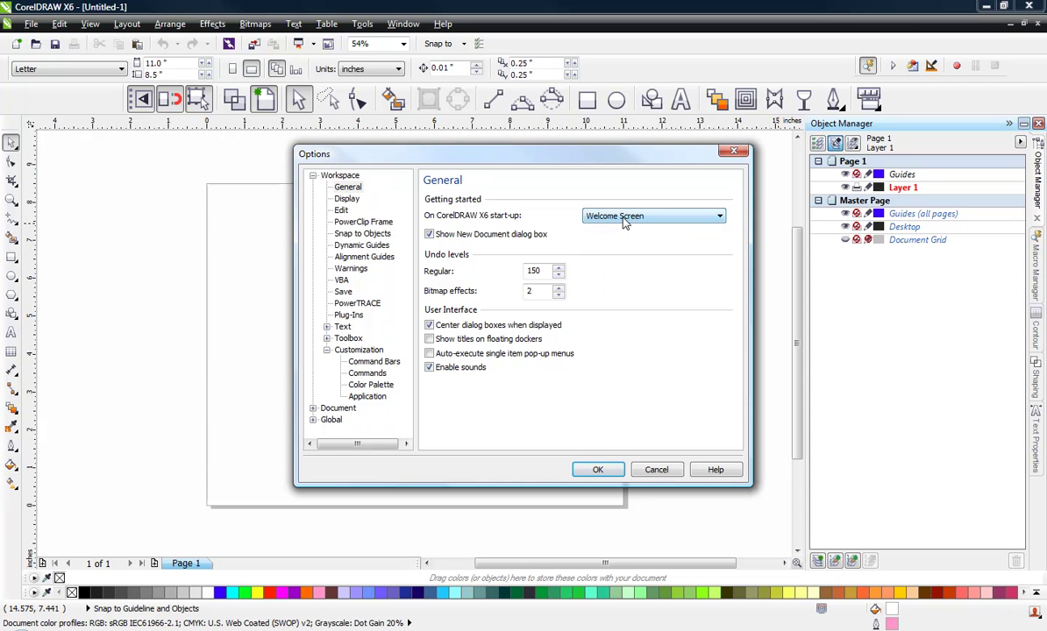
left_click(345, 199)
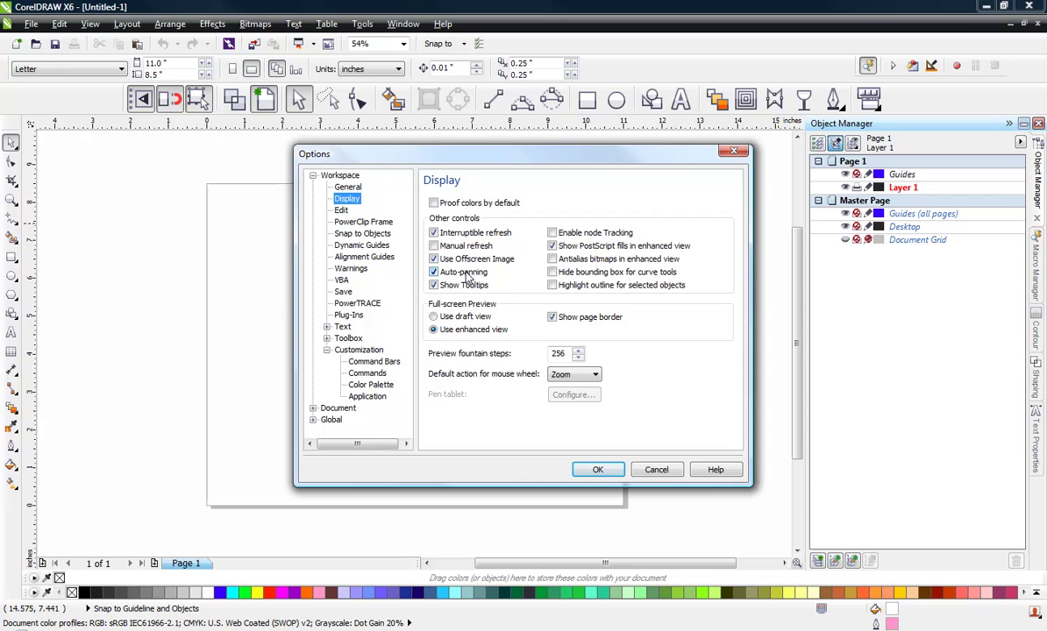
left_click(343, 211)
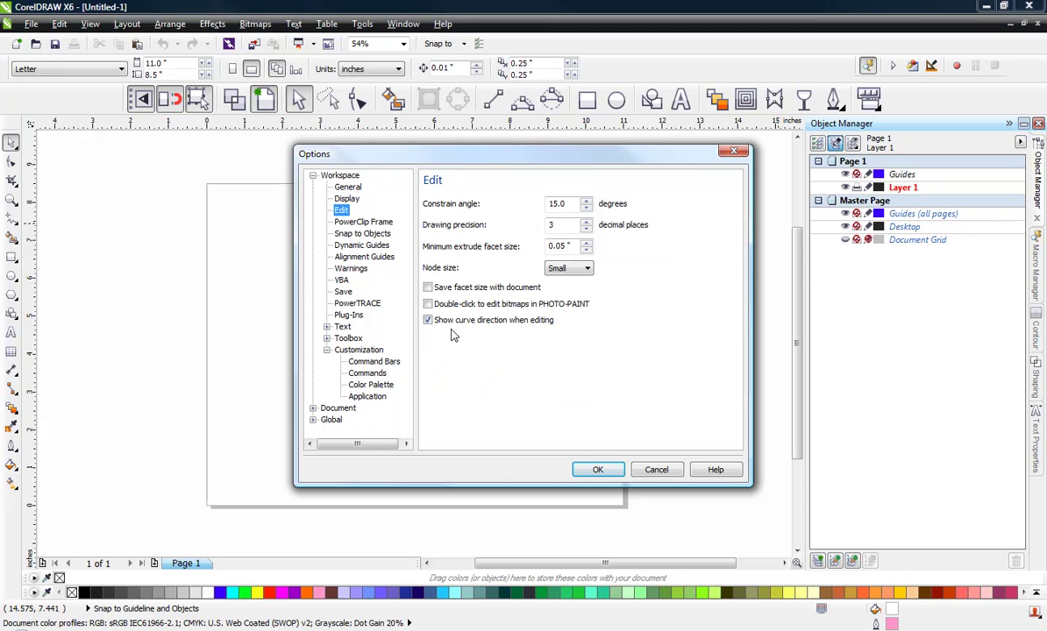
- Set lines of empty PowerClip frames to show on screen only
left_click(359, 223)
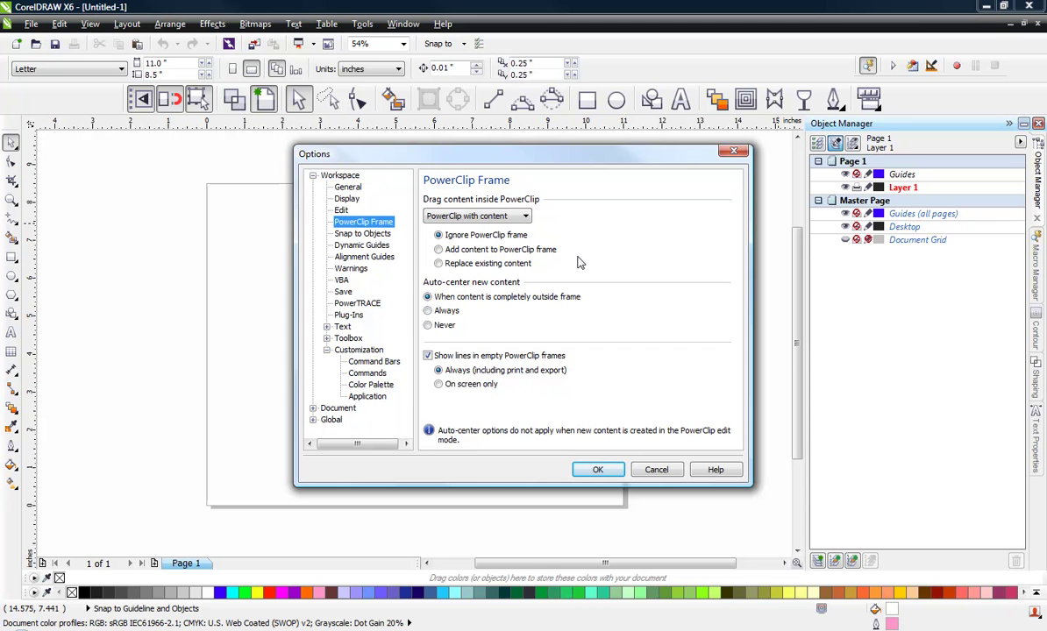
left_click(439, 387)
- Review Snap to Objects, Dynamic Guides, Alignment Guides, Warnings and VBA pages, ending on Save
left_click(368, 235)
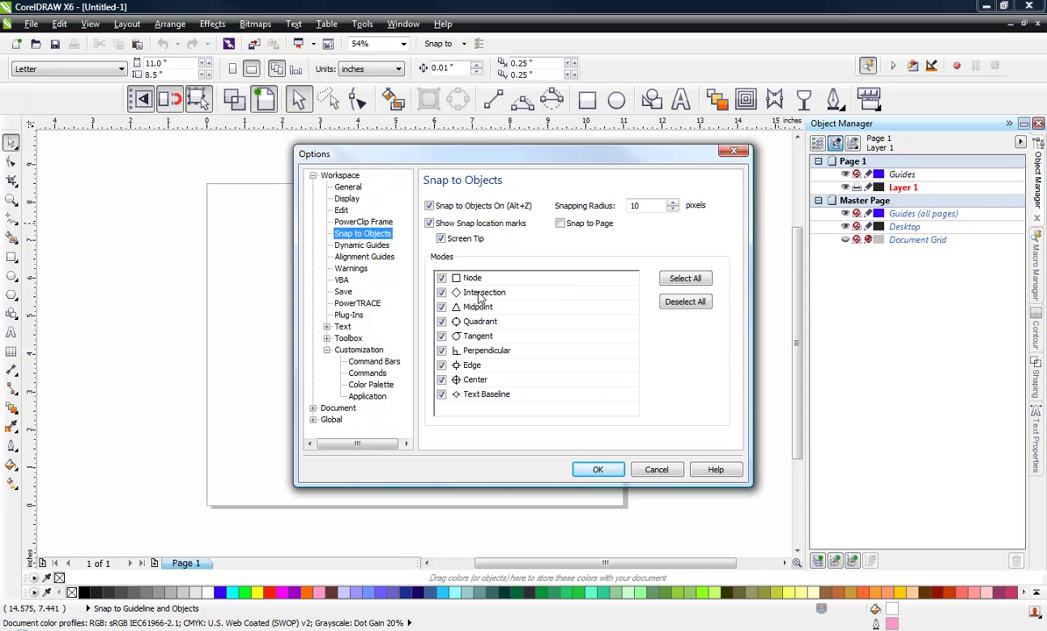
left_click(360, 247)
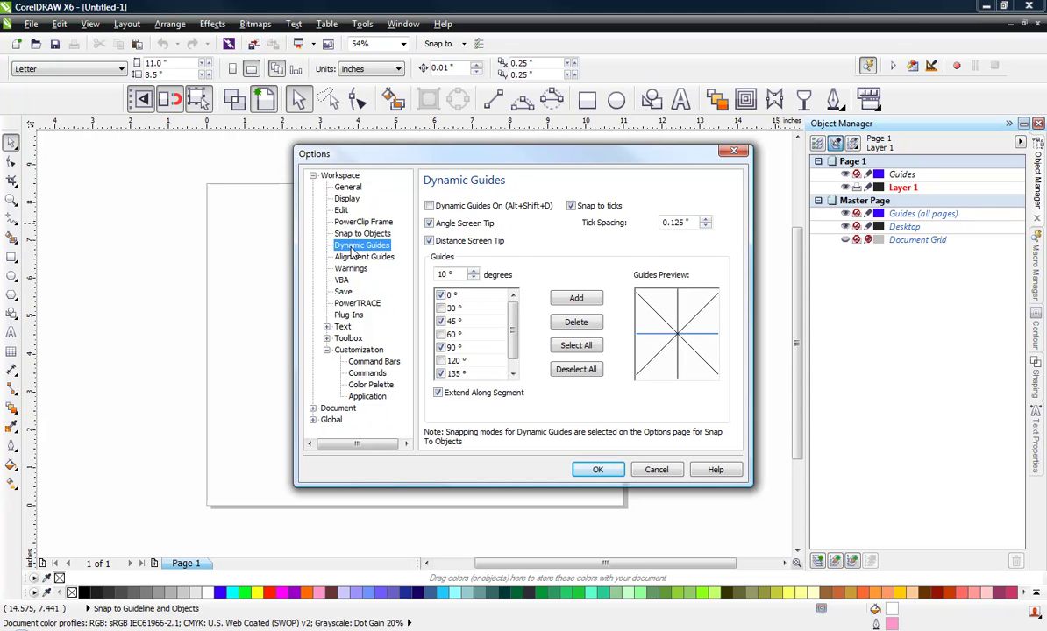
left_click(361, 256)
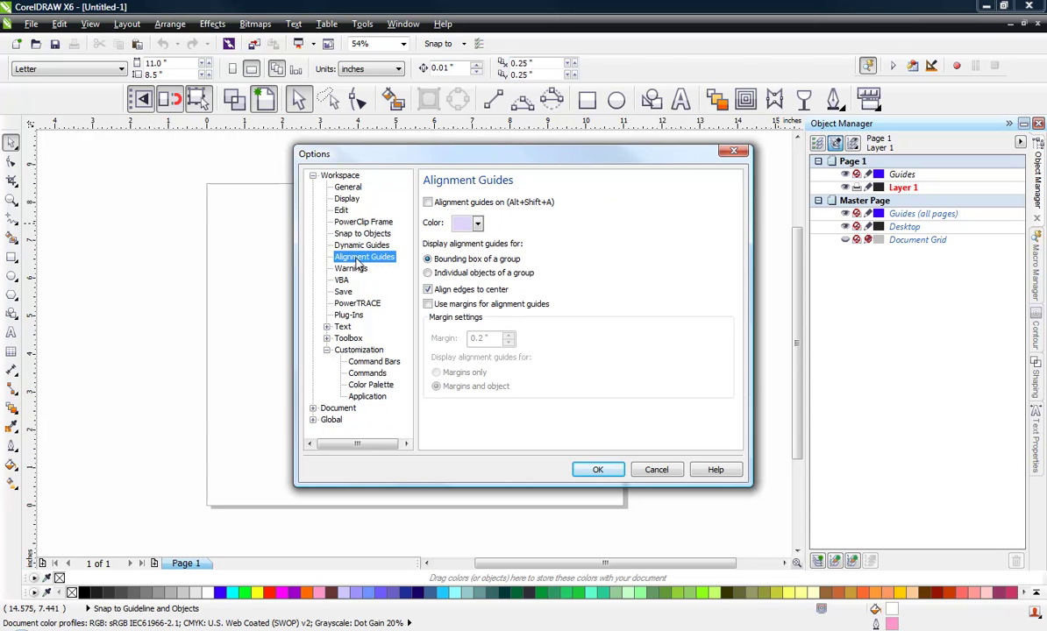
left_click(350, 268)
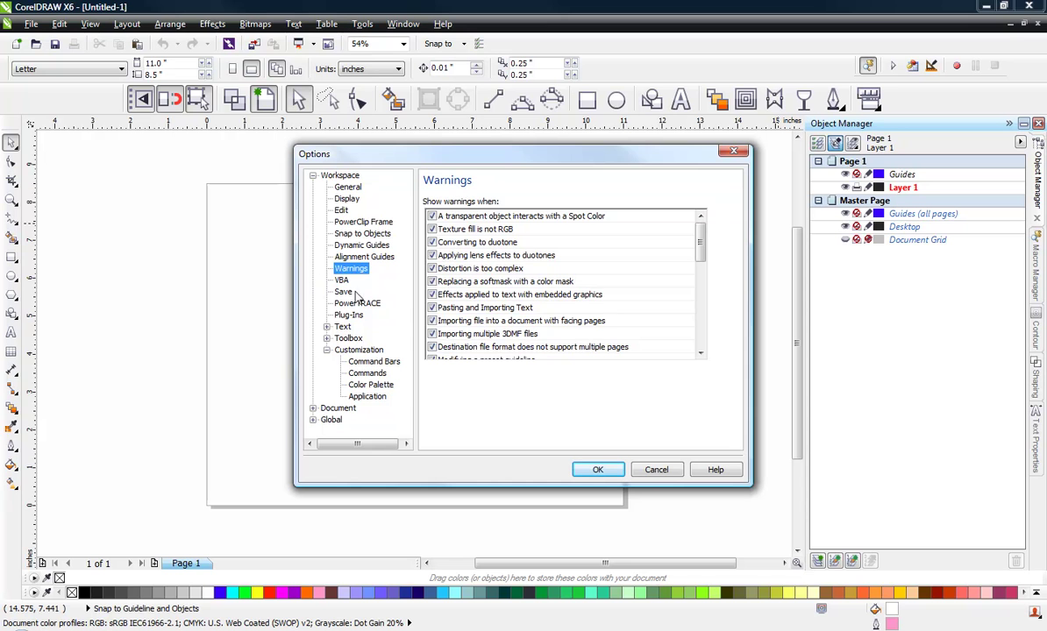
left_click(342, 280)
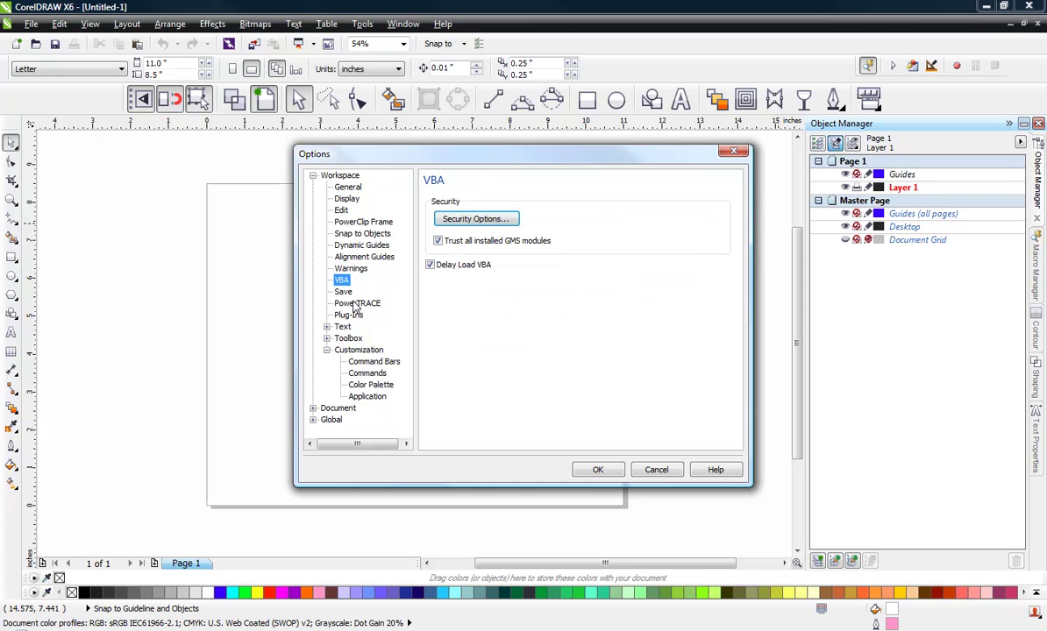
left_click(343, 292)
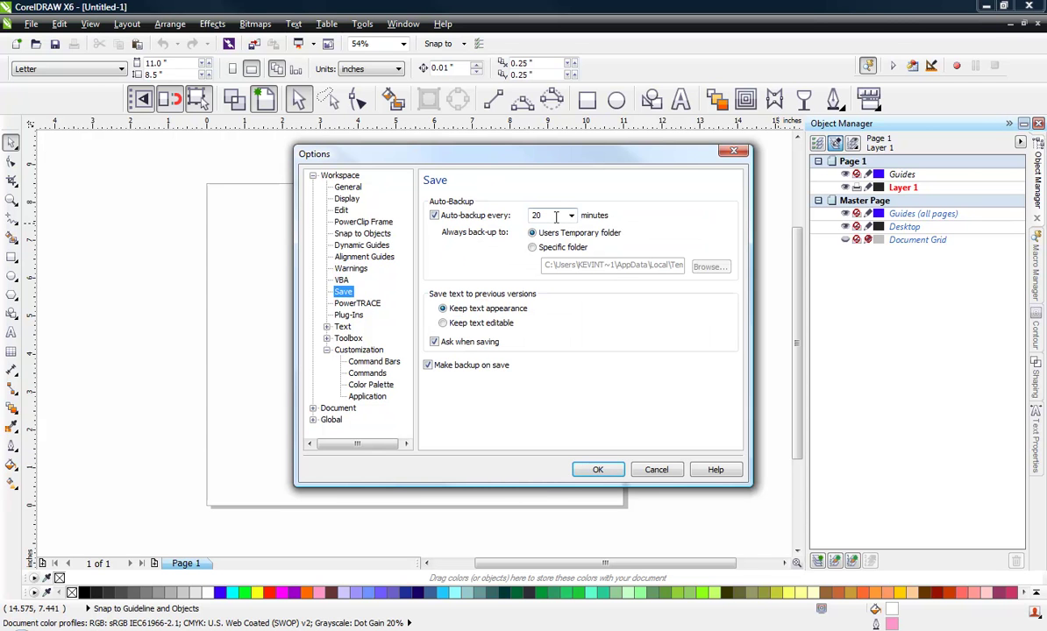
- Set auto-backup to every 5 minutes and turn off making a backup on every save
left_click_drag(551, 214, 524, 221)
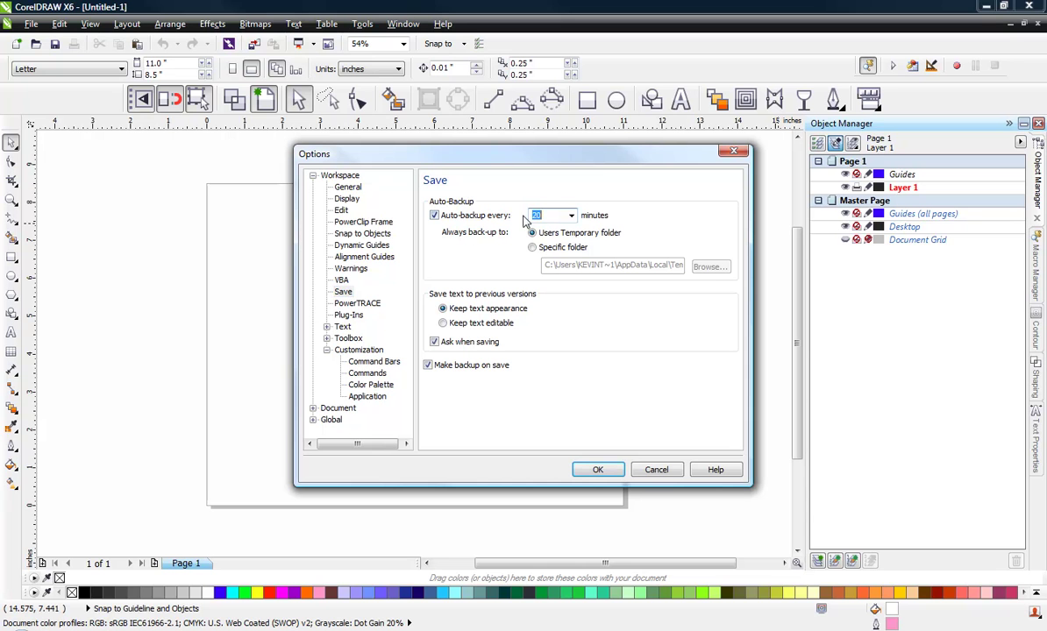
type("5")
left_click(429, 371)
- Look through PowerTRACE, Plug-Ins, Text and Toolbox settings, ending on Document > General
left_click(361, 304)
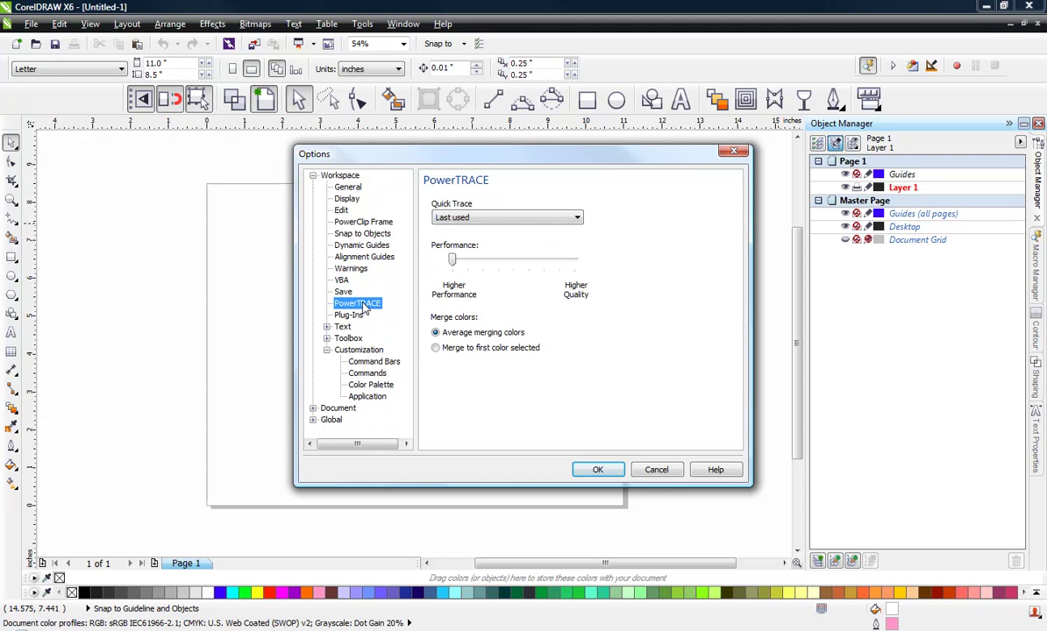
left_click(344, 314)
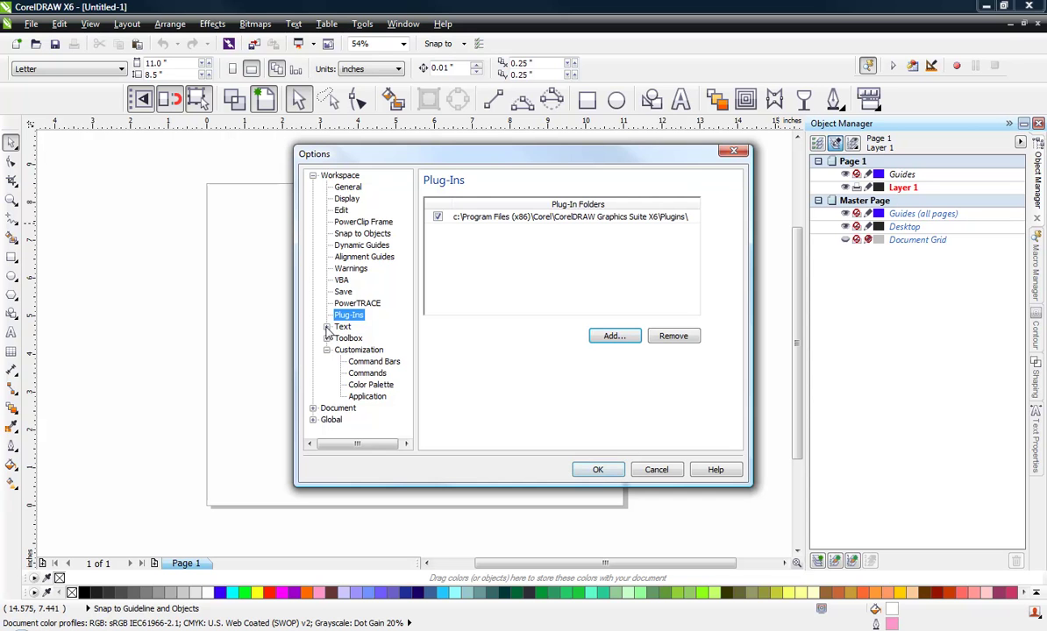
left_click(326, 327)
scroll(347, 311, "down", 1)
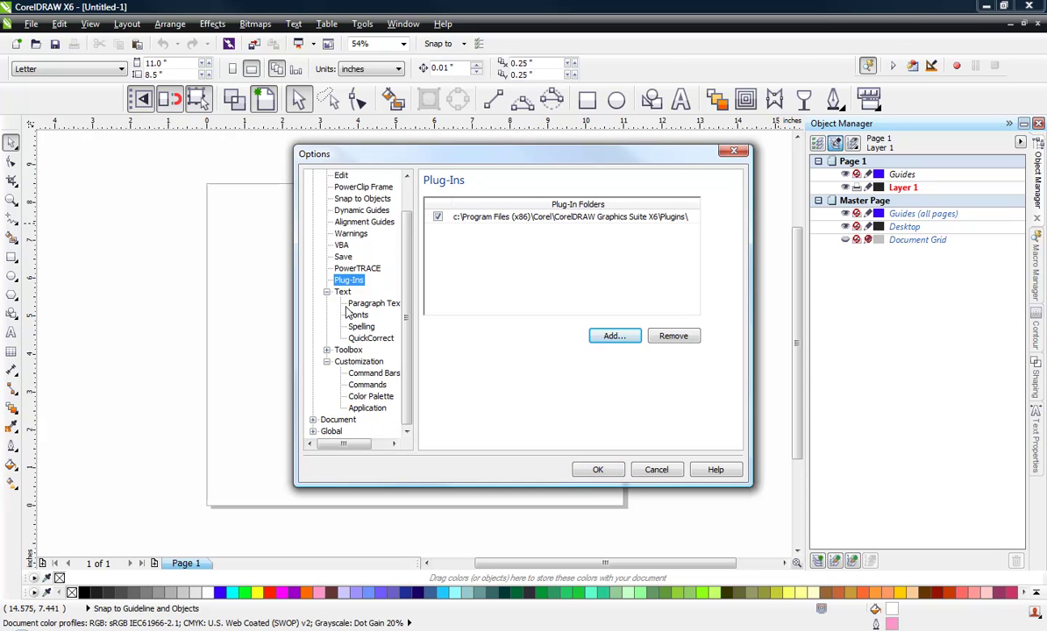
left_click(327, 349)
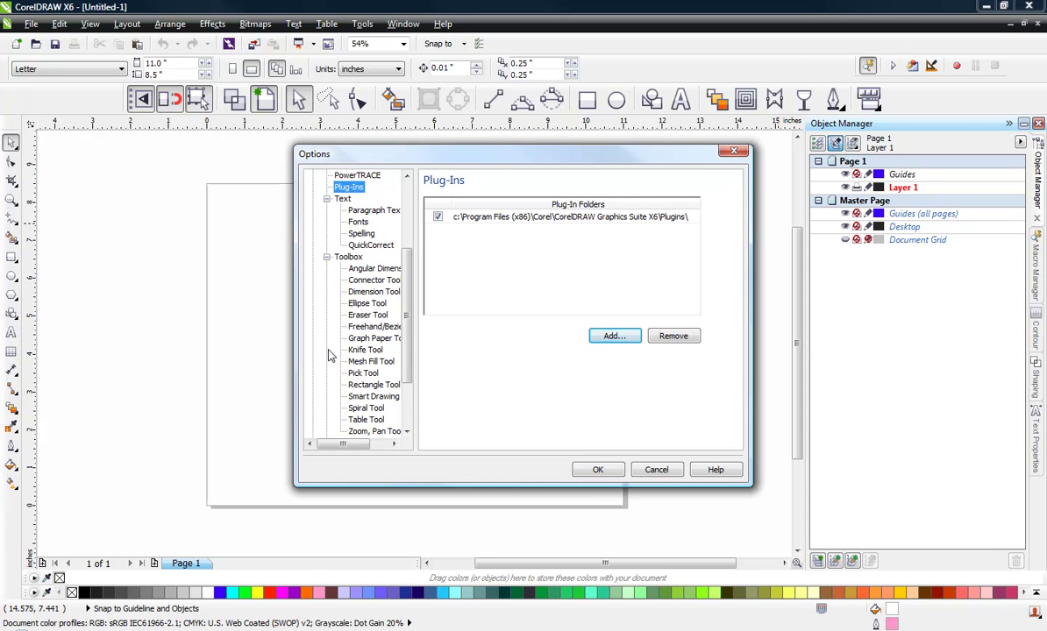
scroll(330, 298, "down", 2)
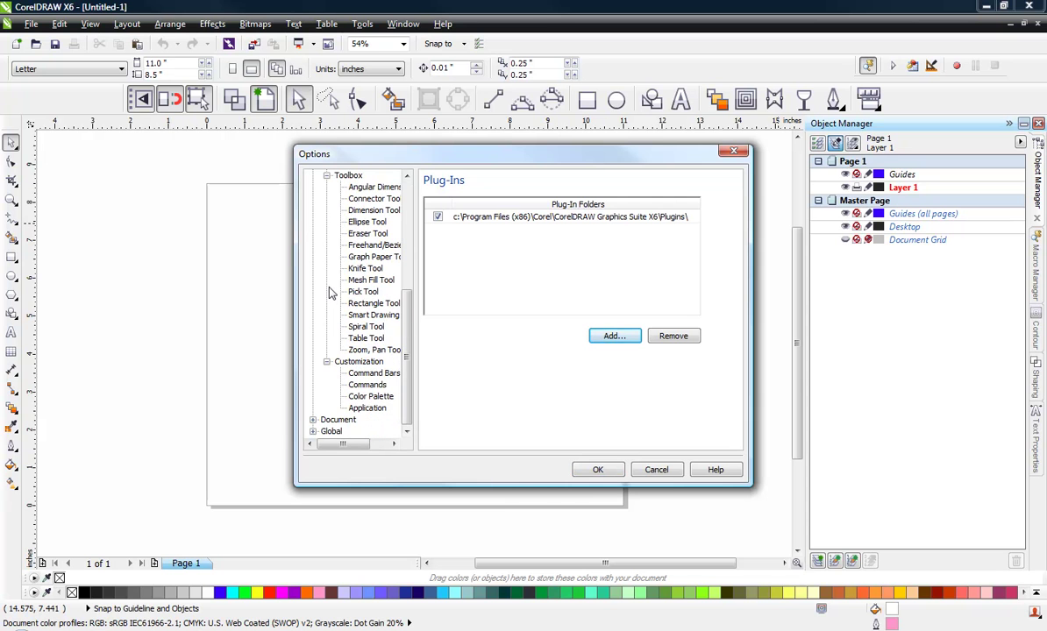
left_click(312, 421)
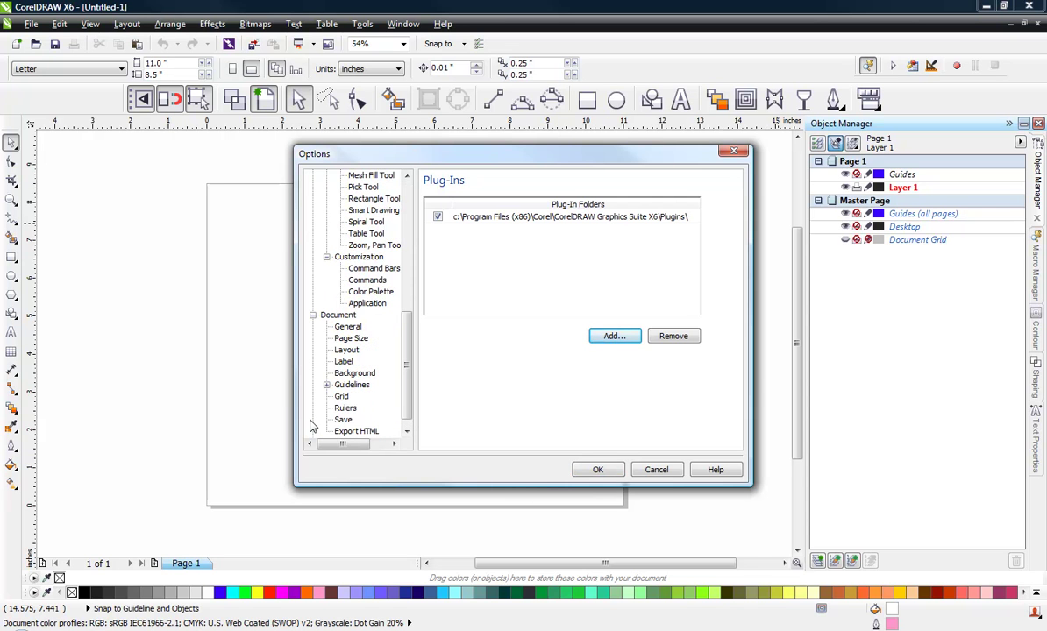
left_click(348, 316)
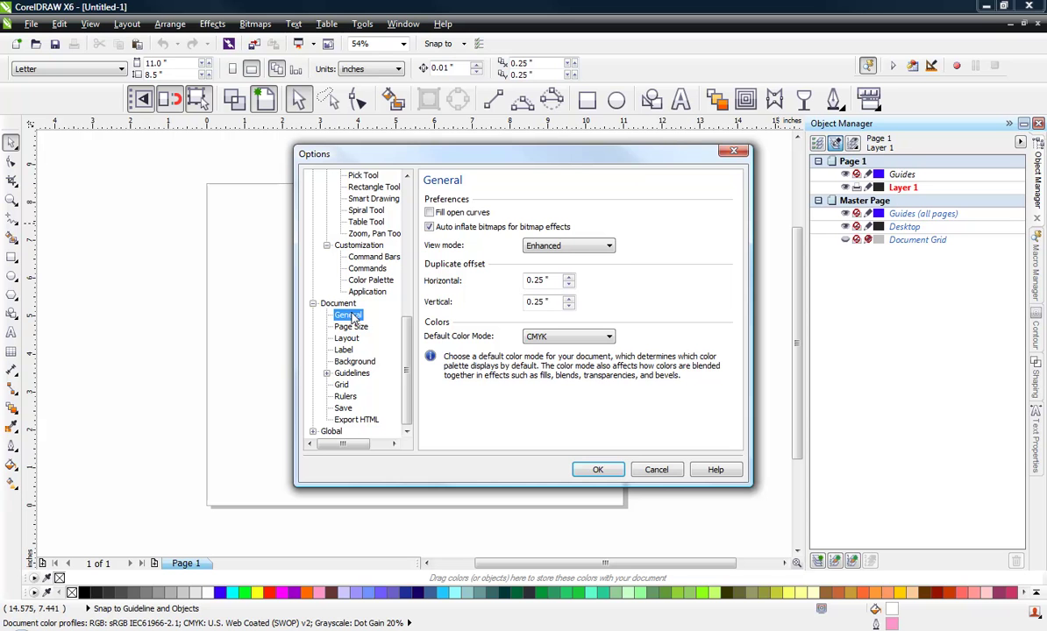
- Review the Page Size, Layout and Label settings under Document options
left_click(350, 326)
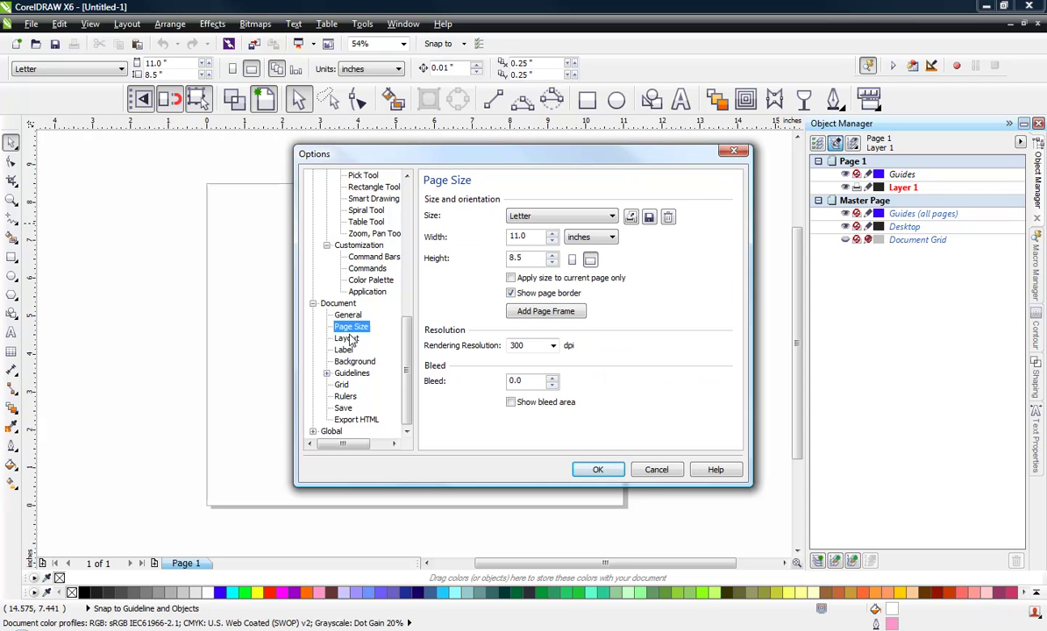
left_click(348, 338)
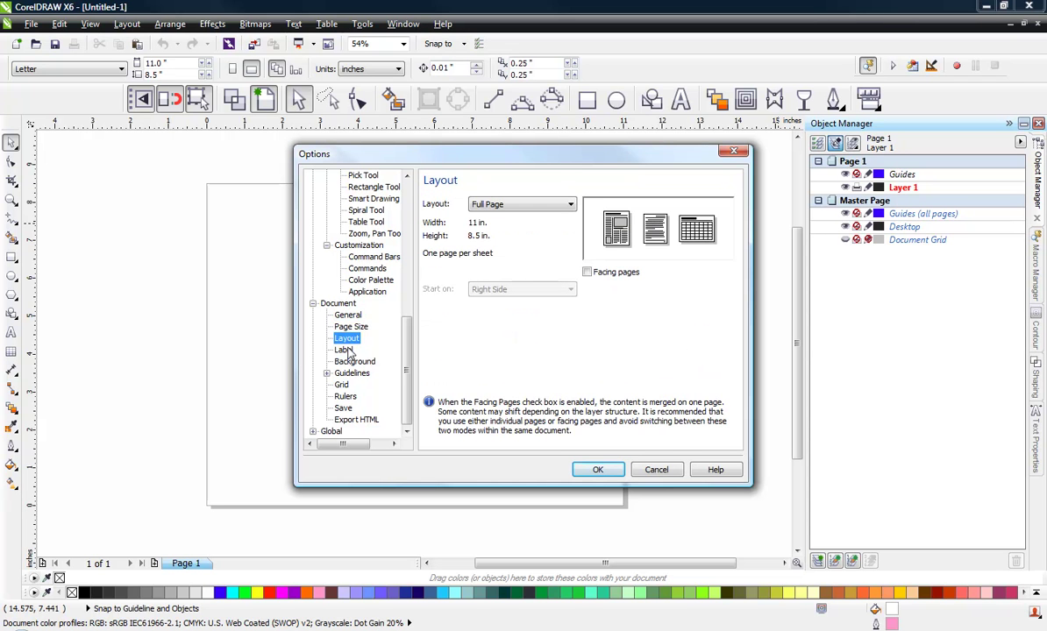
left_click(343, 350)
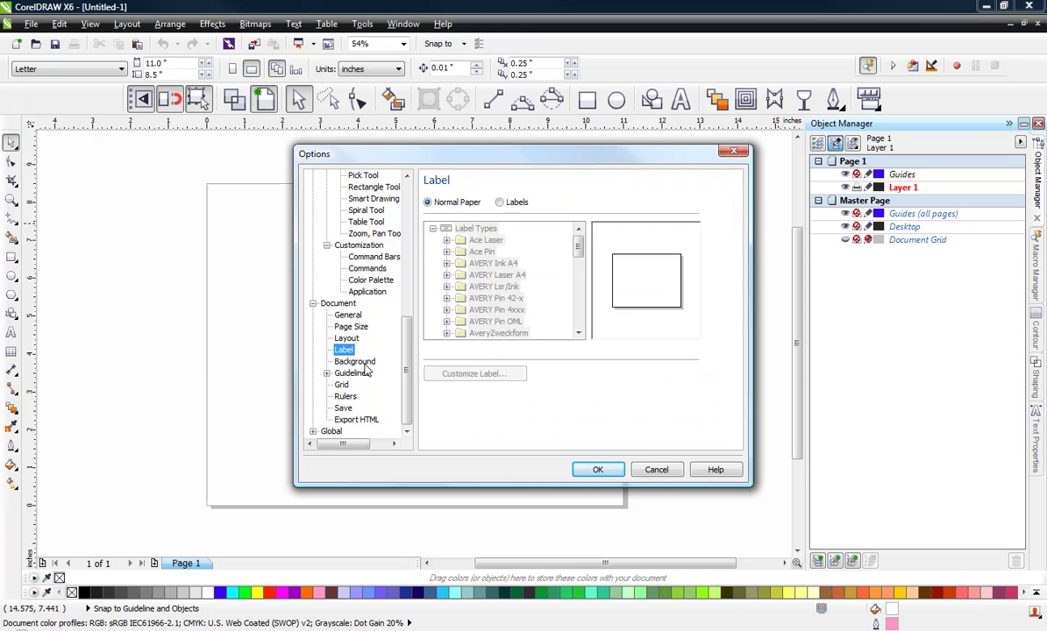
- On the Background page, turn off Print and Export Background, keeping No Background
left_click(359, 362)
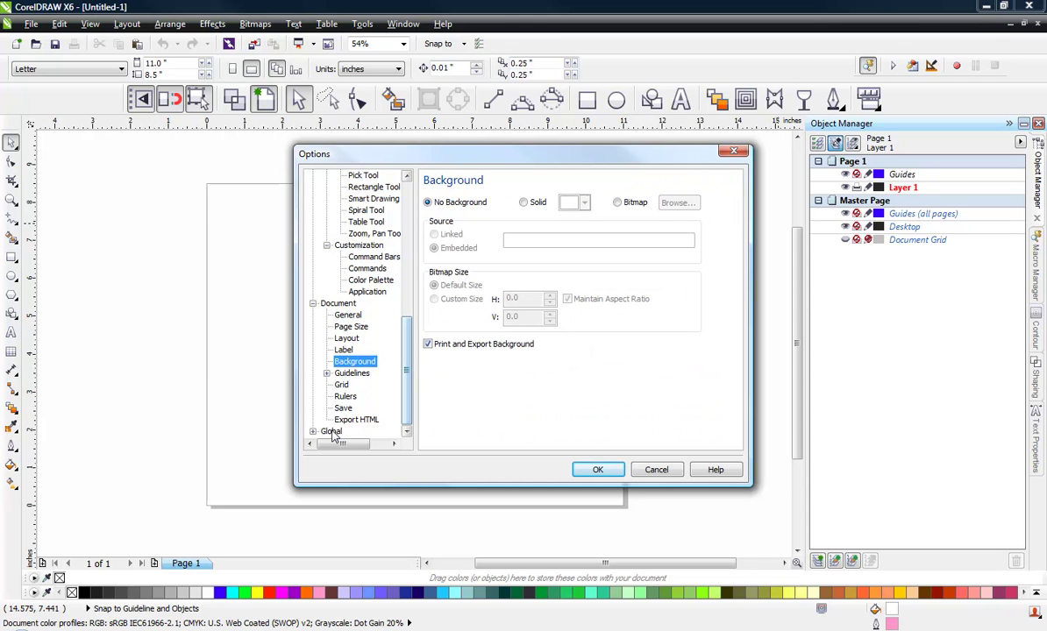
scroll(311, 405, "down", 2)
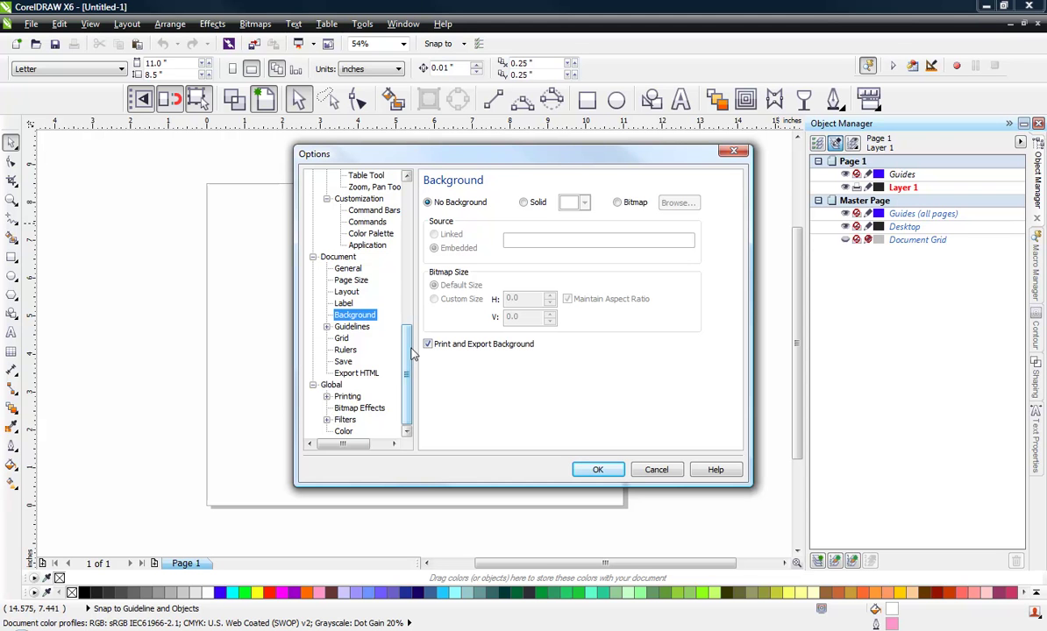
scroll(410, 351, "up", 6)
scroll(421, 346, "down", 6)
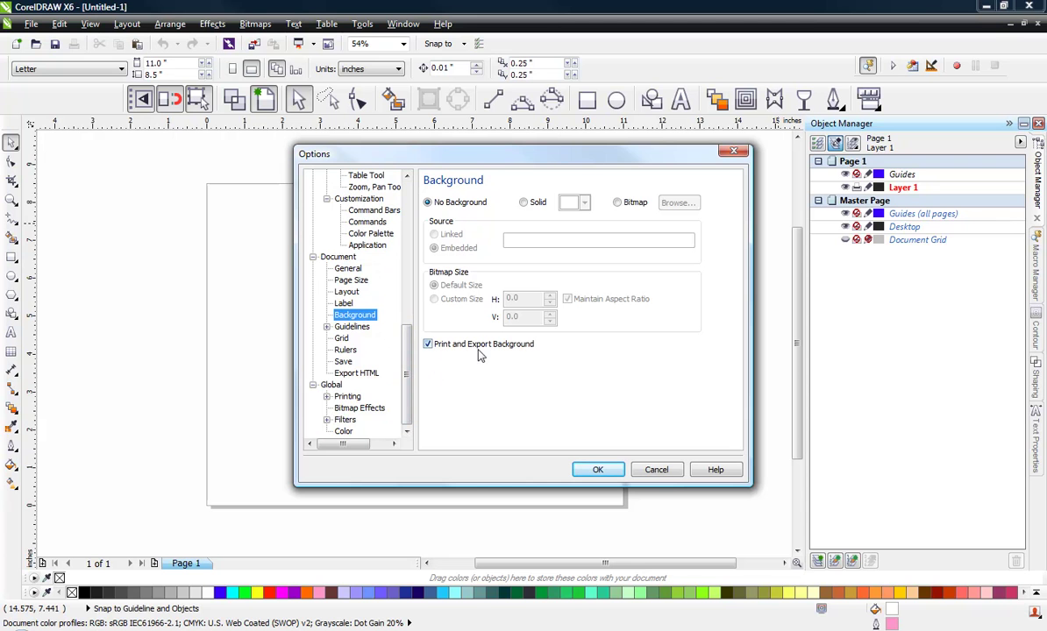
left_click(428, 344)
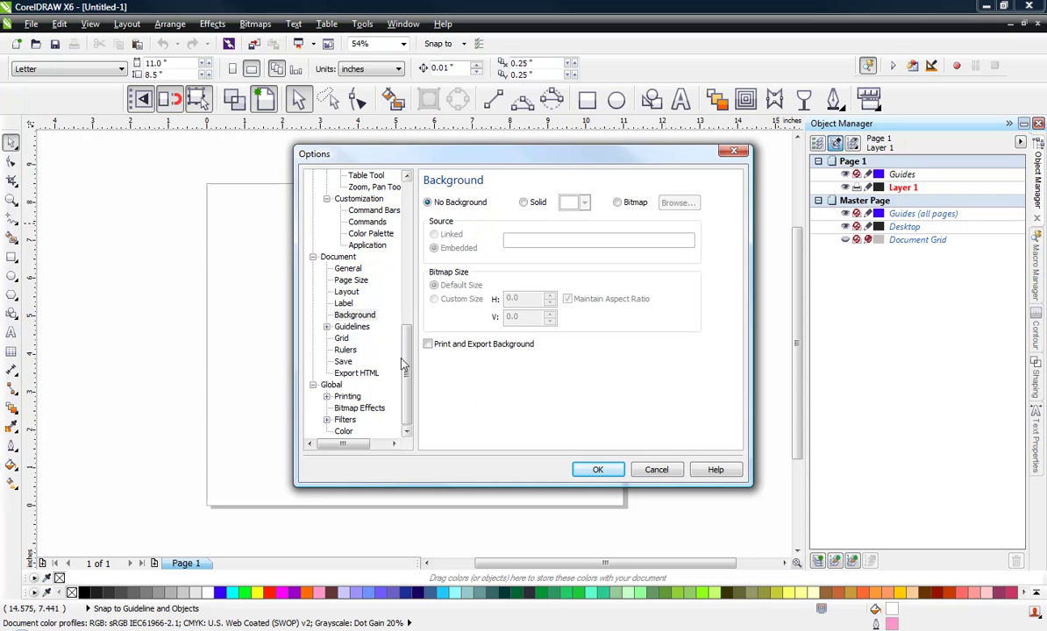
left_click_drag(401, 360, 404, 204)
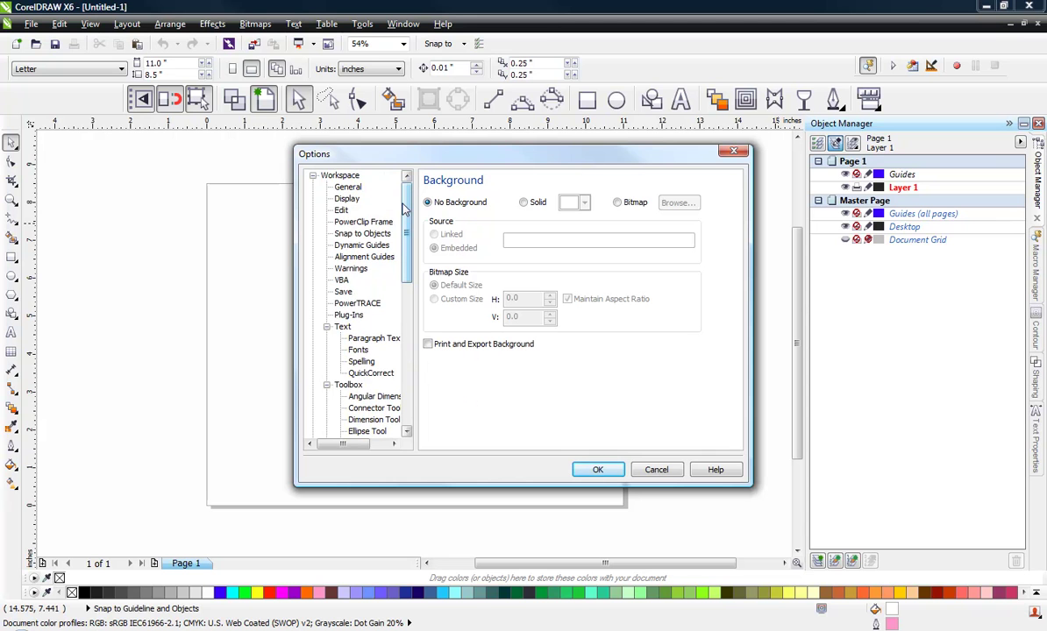
- Confirm the Options dialog with OK, then use Tools > Save Settings As Default
left_click(598, 471)
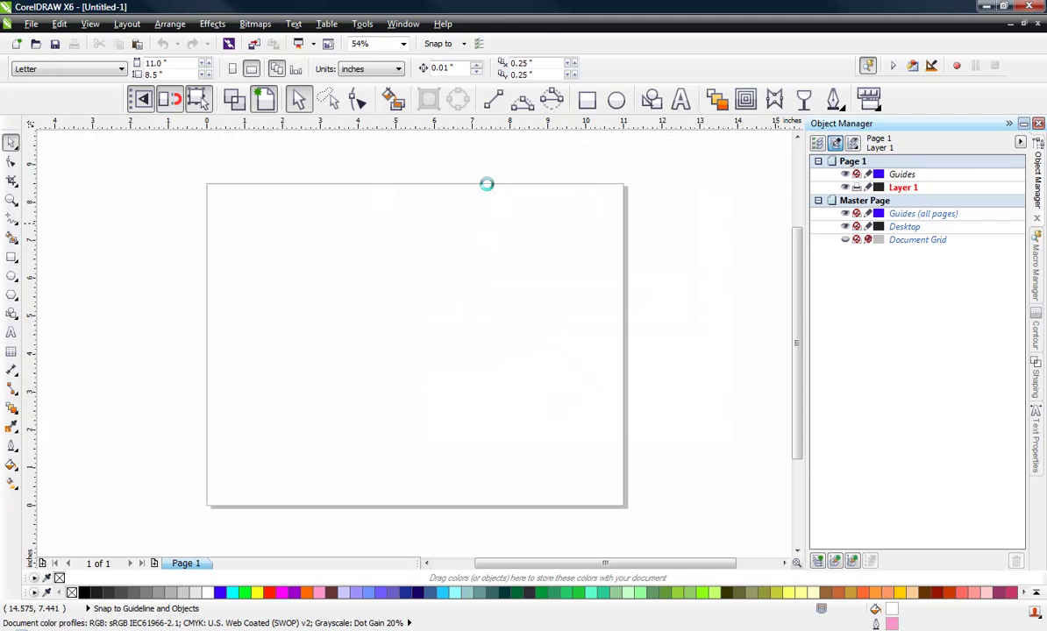
left_click(362, 24)
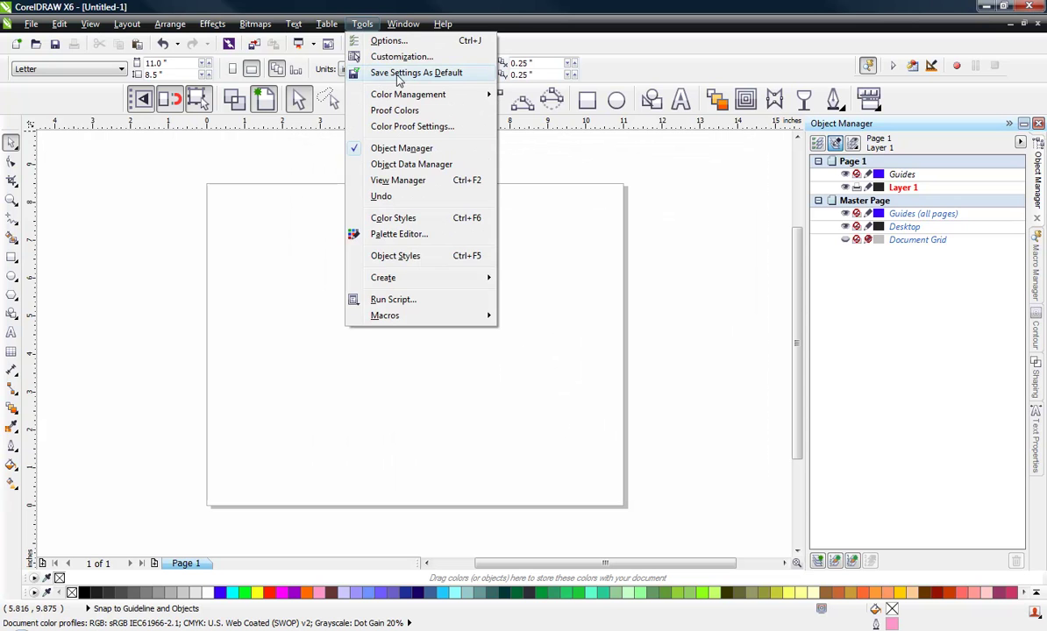
left_click(384, 75)
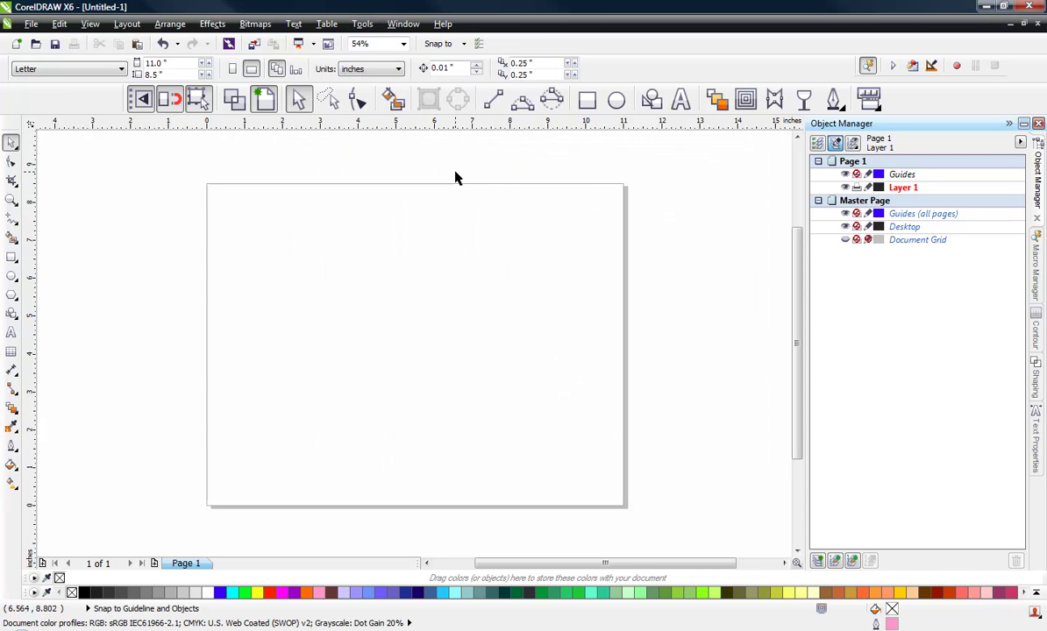